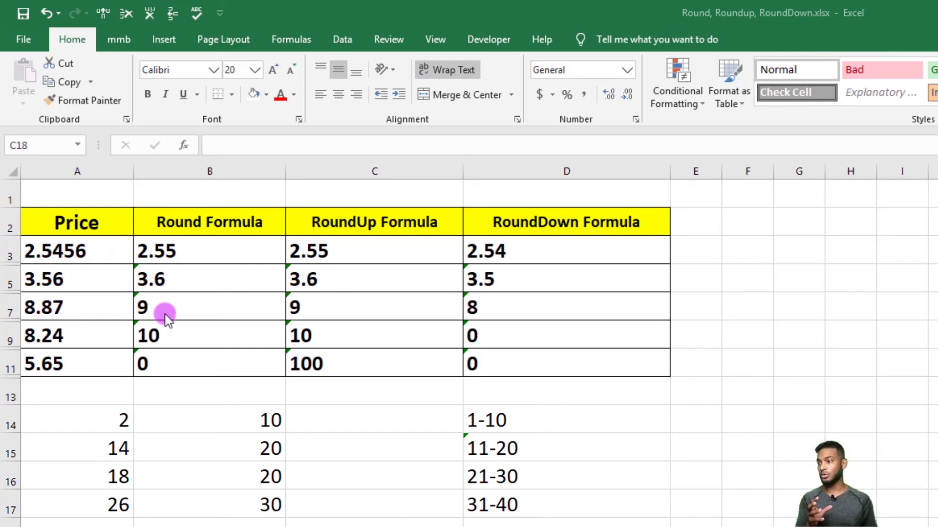
Move the selection to cell B3 of the blank price table
key(Right)
key(Down)
key(Down)
key(Down)
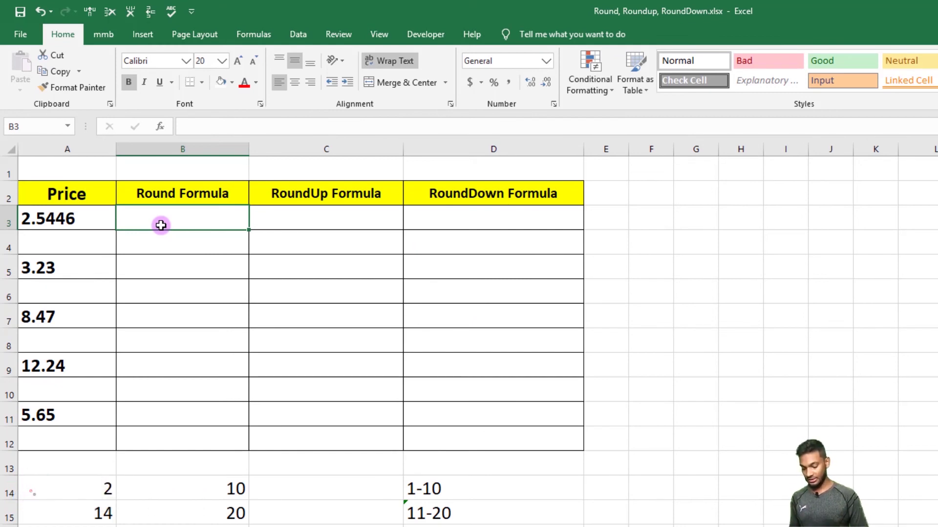
Enter =ROUND(A3, 2) in B3 so the 2.5446 price rounds to 2.54
text(=round)
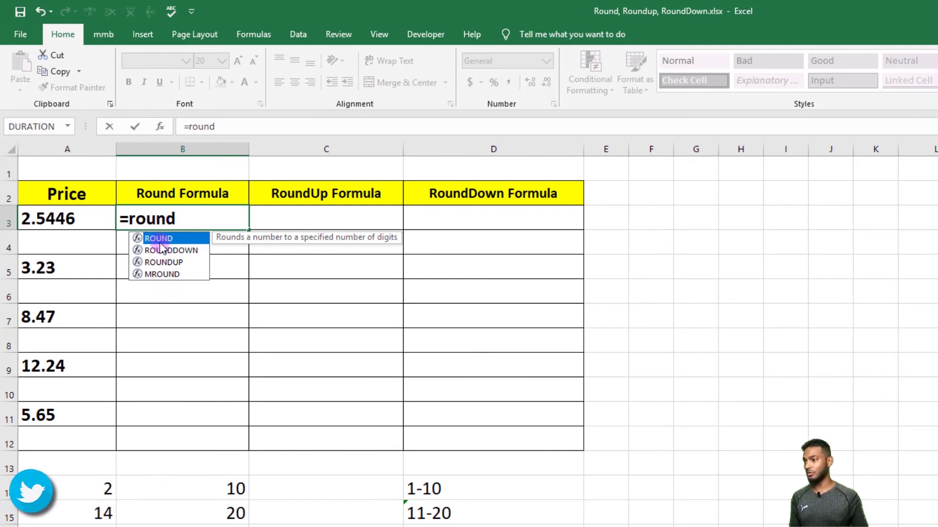
double_click(159, 239)
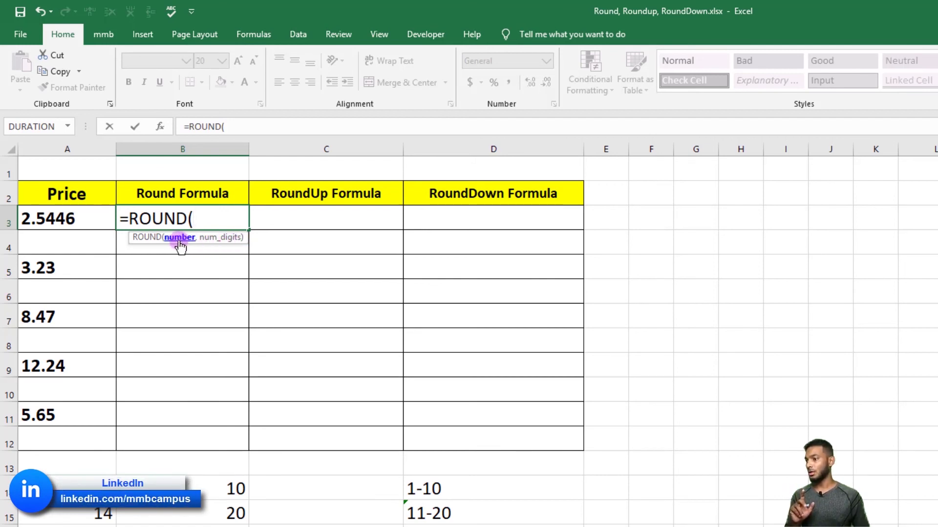
click(67, 220)
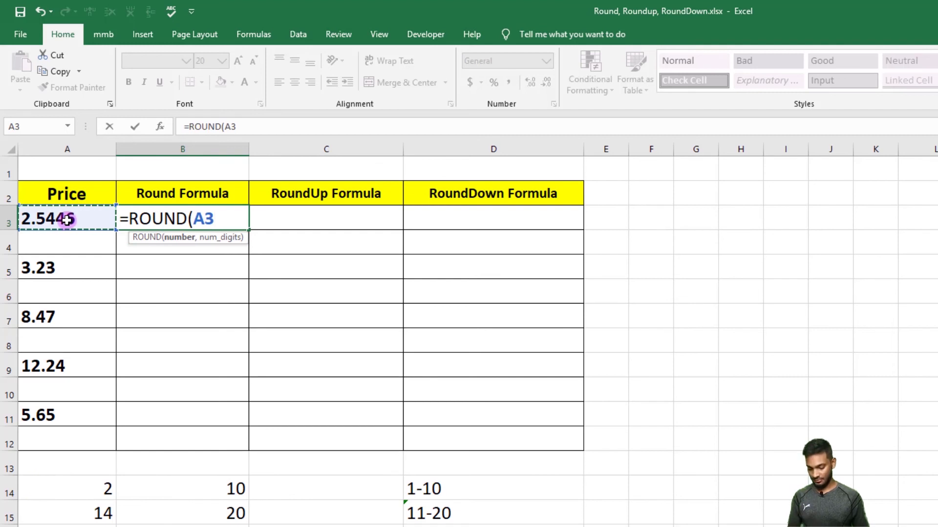
text(, 2)
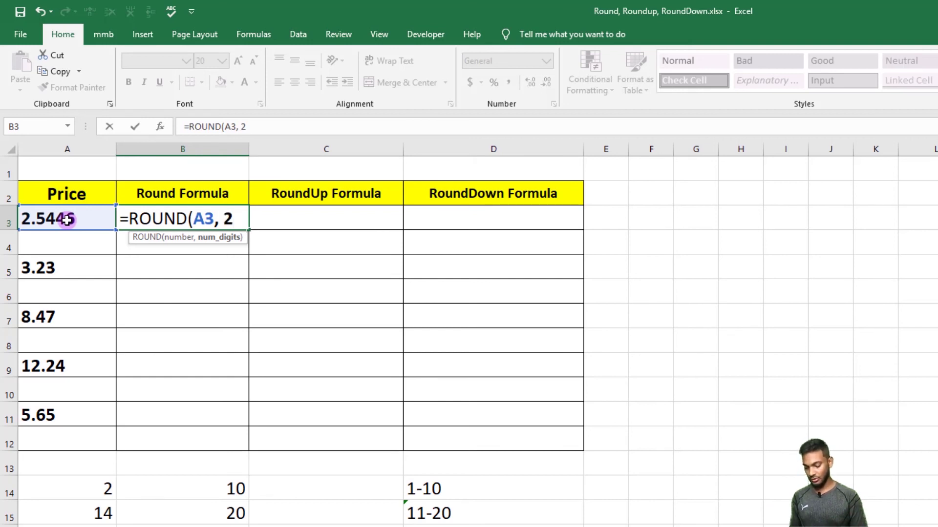
text())
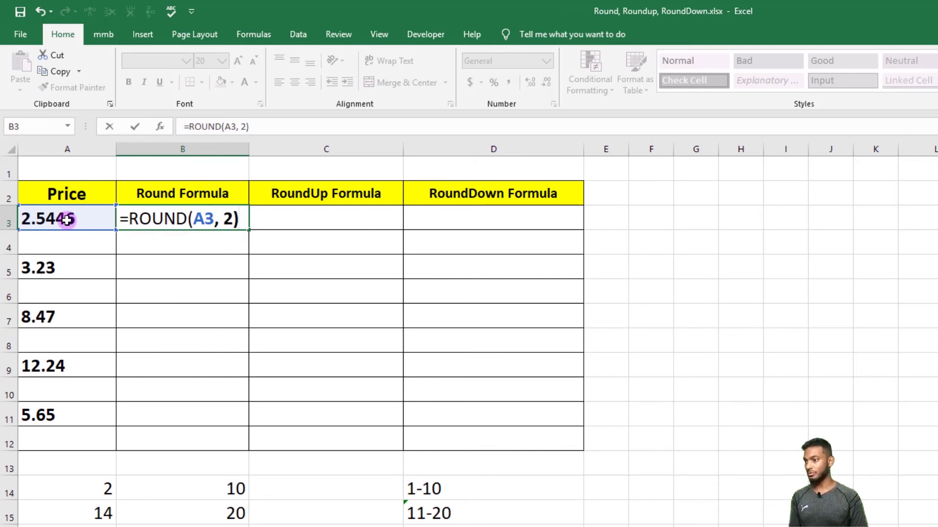
click(290, 223)
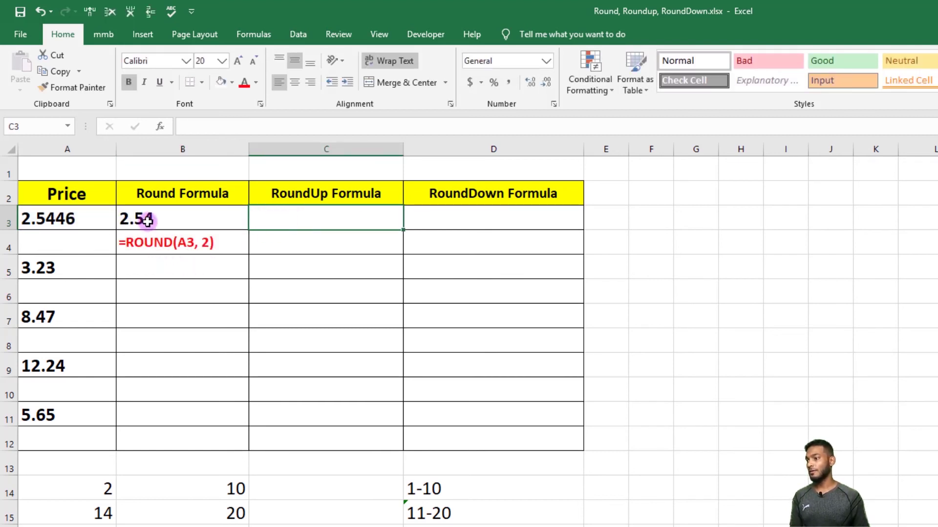
Change the A3 price to 2.5486, then to 2.5456, so B3 shows 2.55
double_click(67, 218)
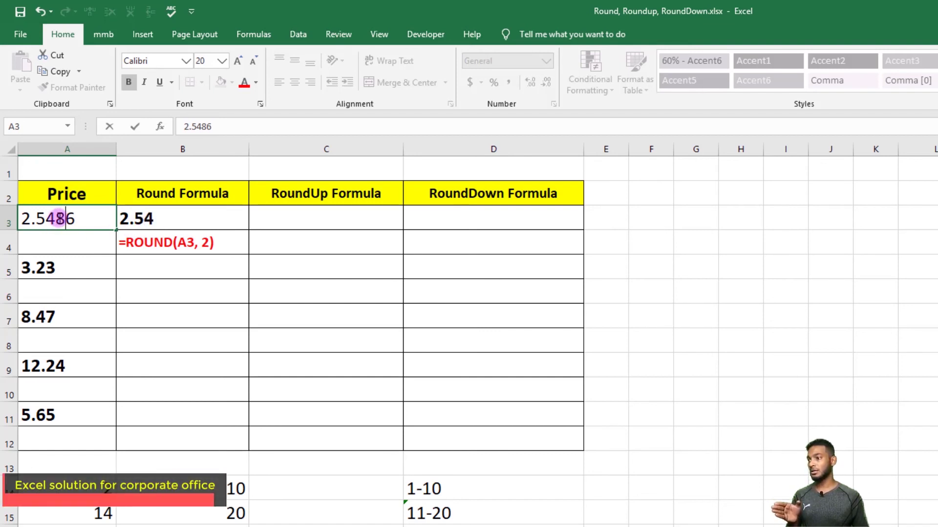
key(Return)
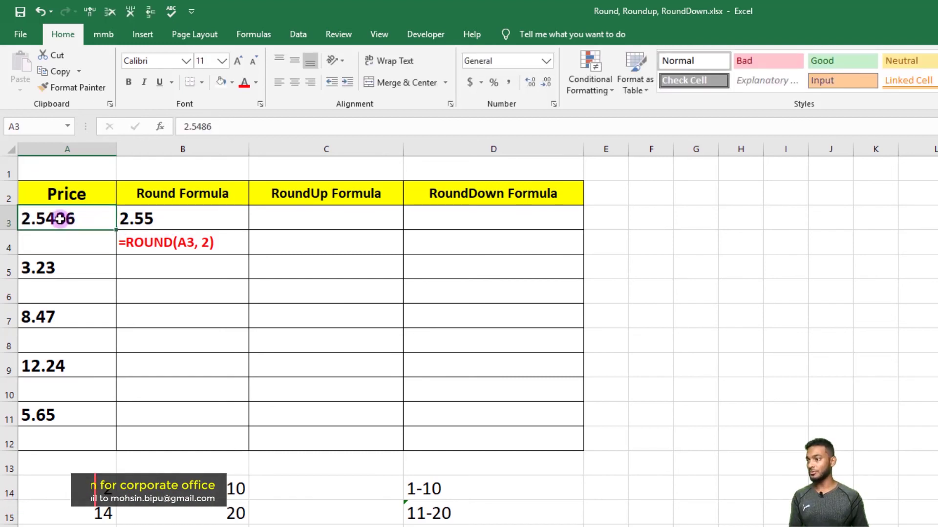
double_click(66, 218)
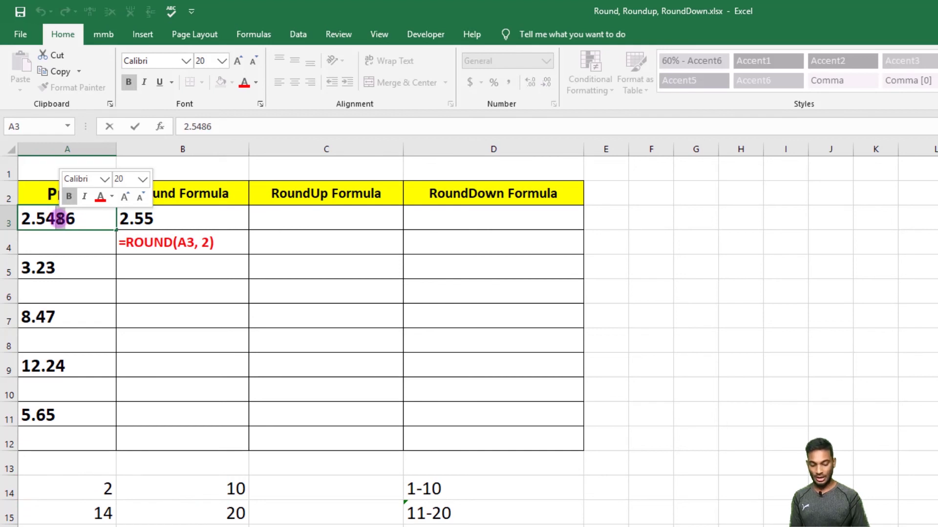
text(5)
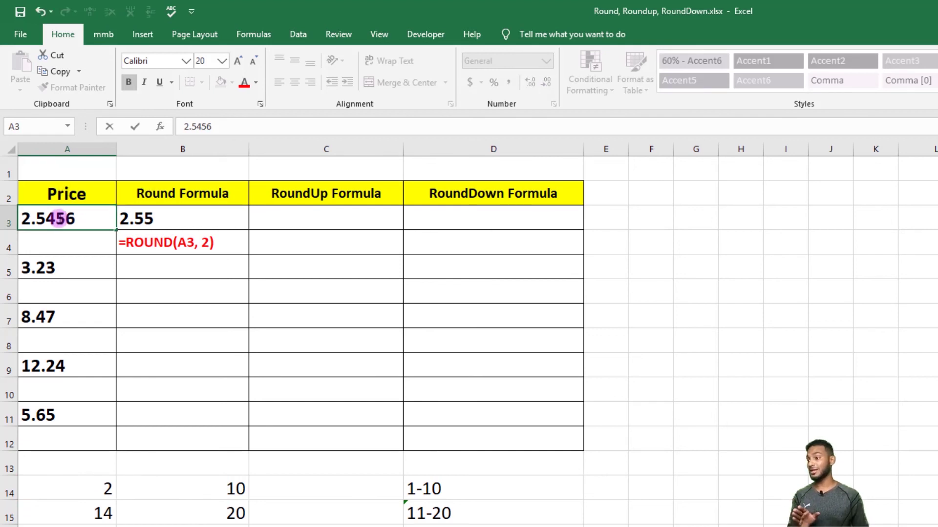
key(Return)
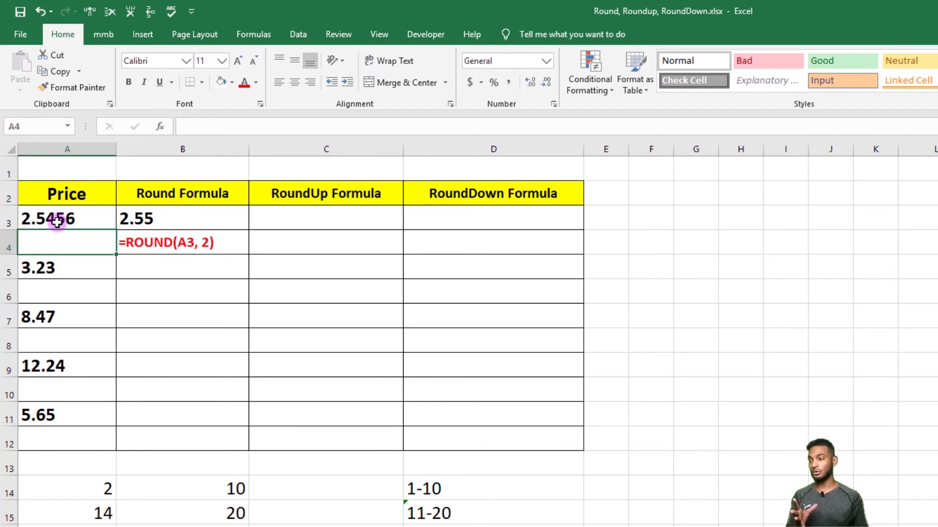
Enter =ROUND(A5, 1) in B5 to round the 3.23 price to one decimal
click(130, 268)
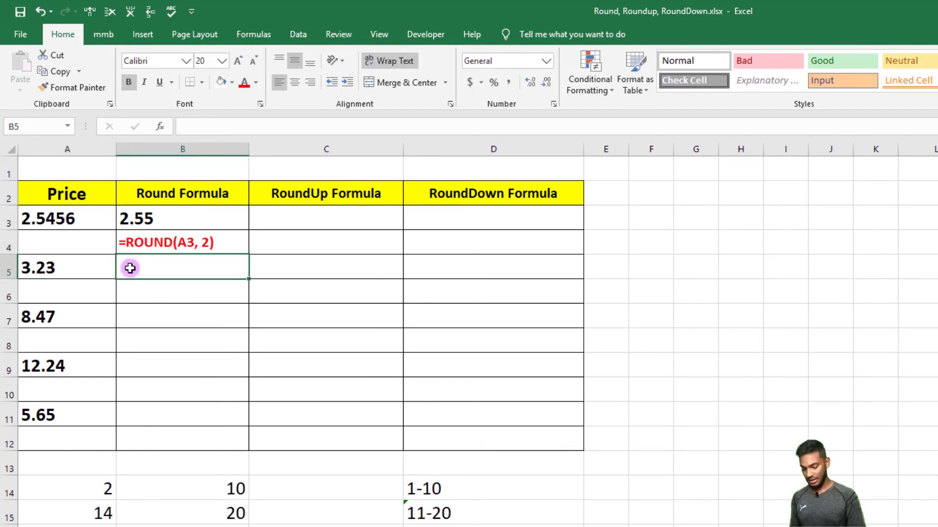
text(=round)
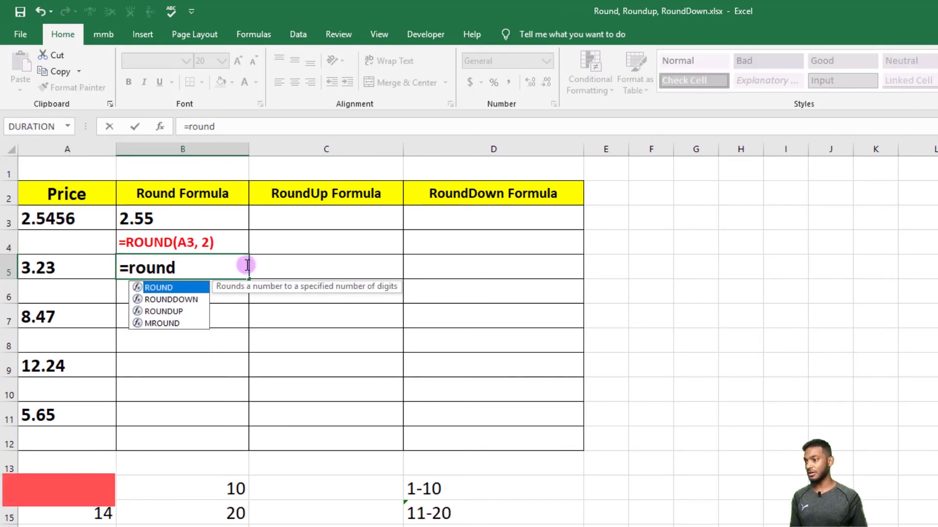
double_click(160, 292)
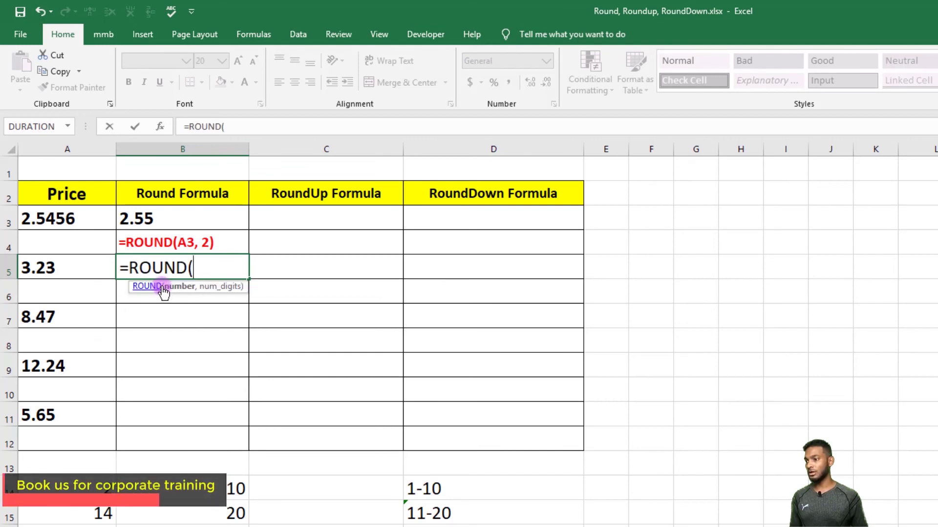
click(63, 269)
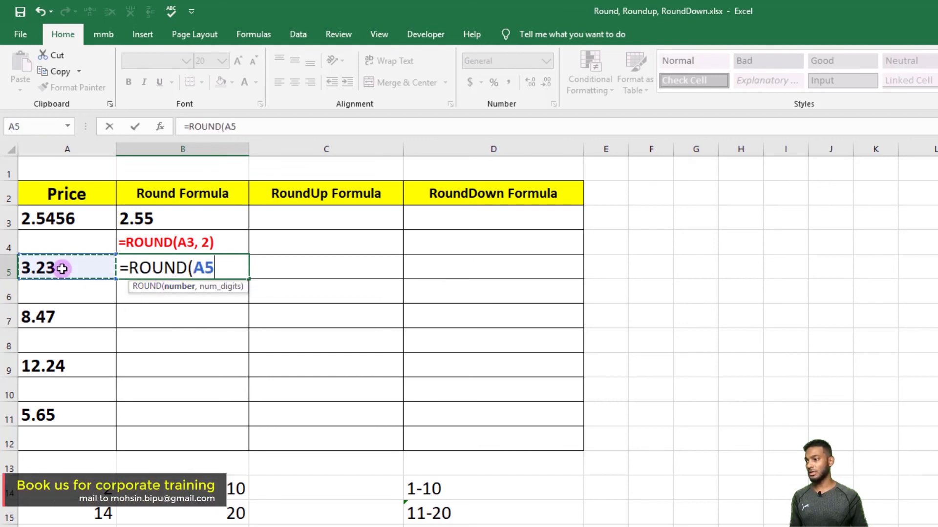
text(, 1)
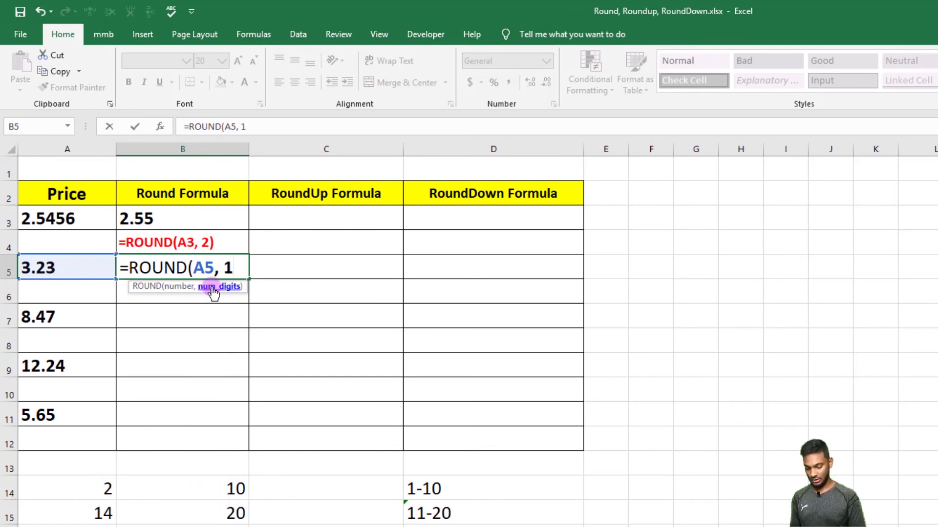
text())
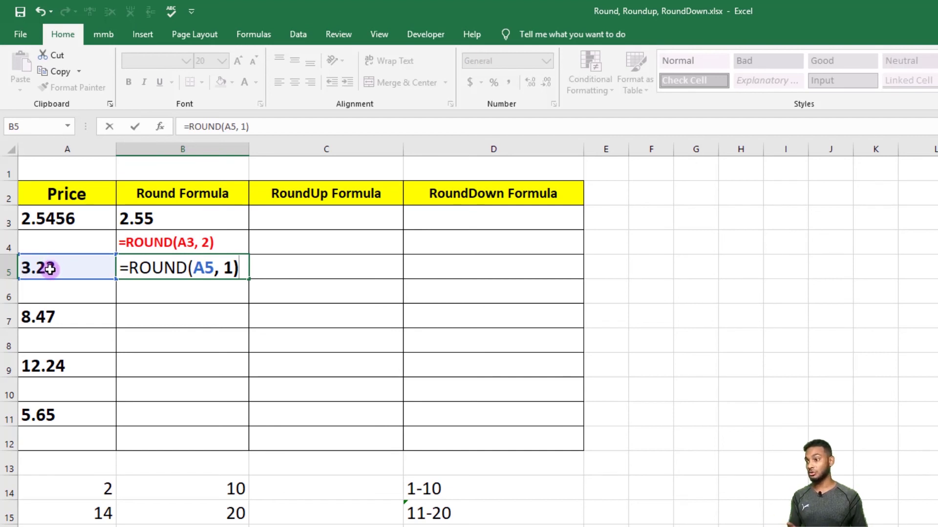
key(Return)
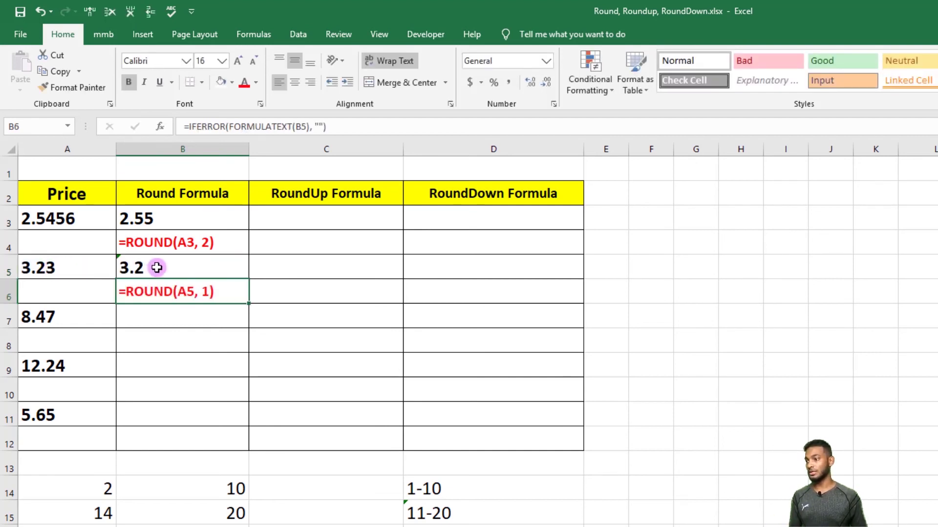
Change the A5 price from 3.23 to 3.25 so B5 shows 3.3
click(156, 268)
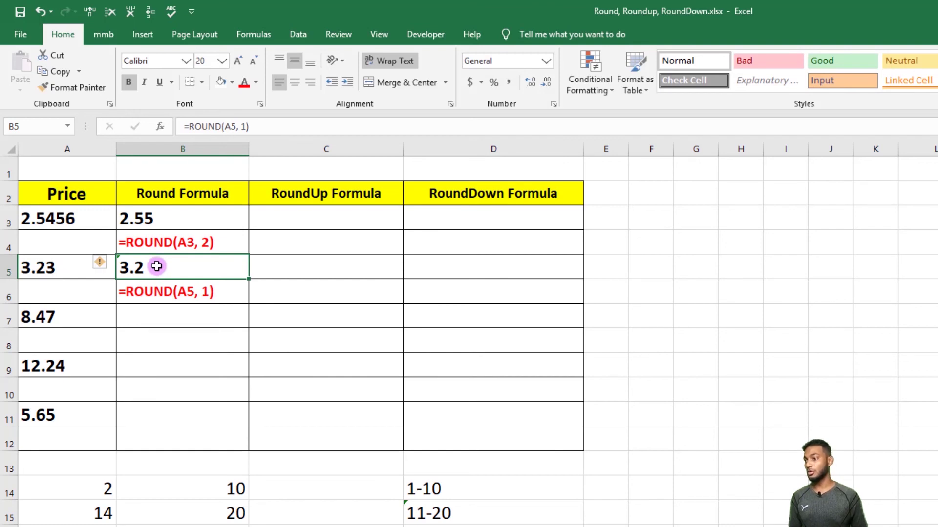
double_click(58, 268)
drag(57, 268, 47, 267)
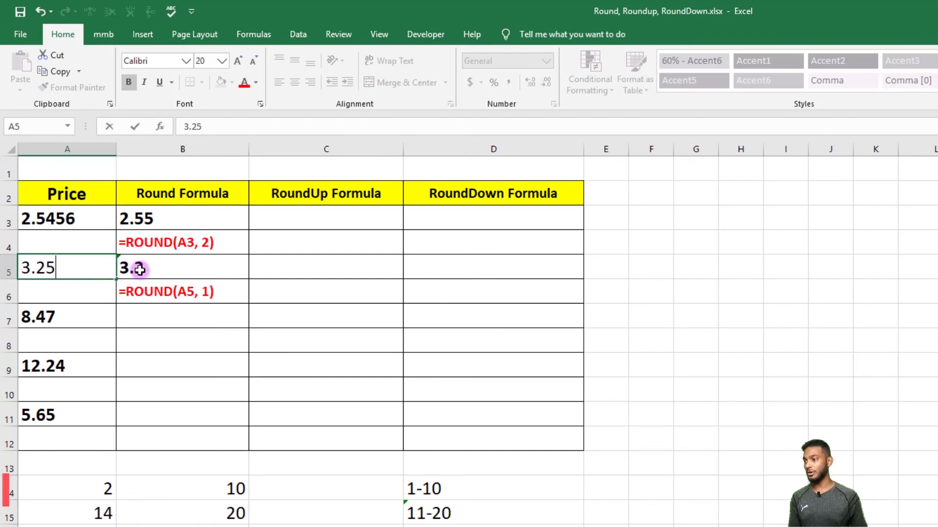
key(Return)
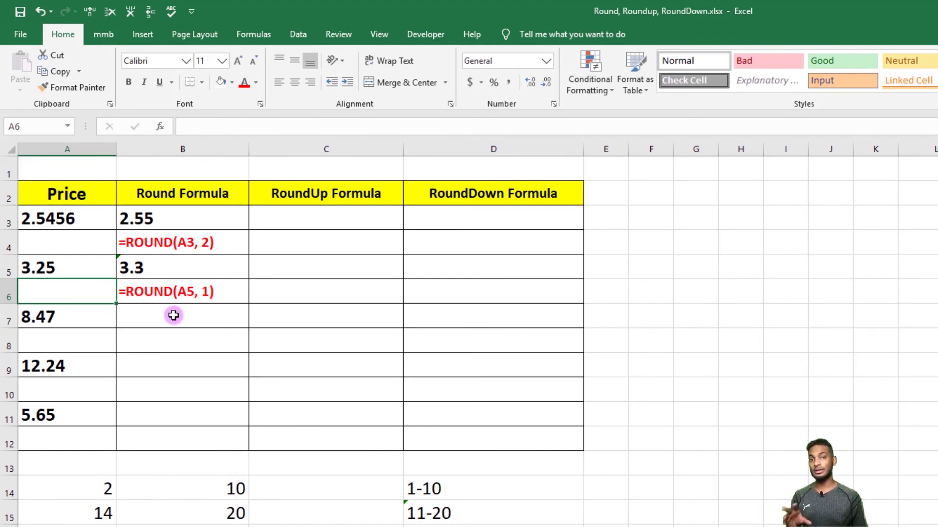
Enter =ROUND(A7, 0) in B7 to round the 8.47 price to a whole number
click(174, 316)
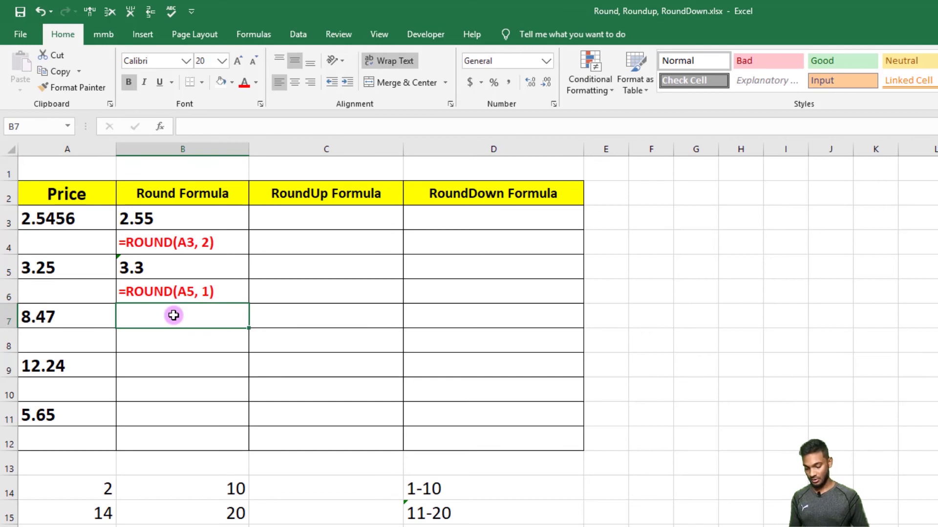
text(=)
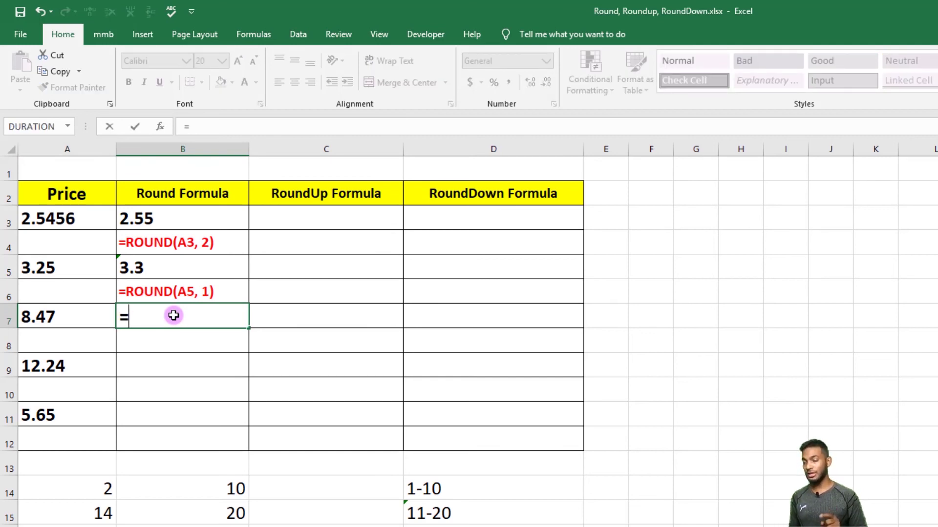
text(round)
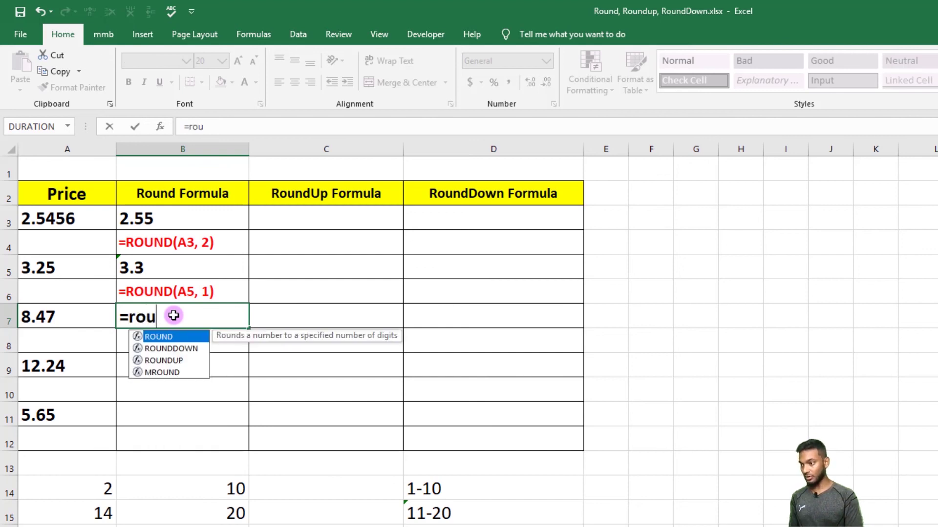
double_click(157, 337)
click(51, 317)
text(, 0)
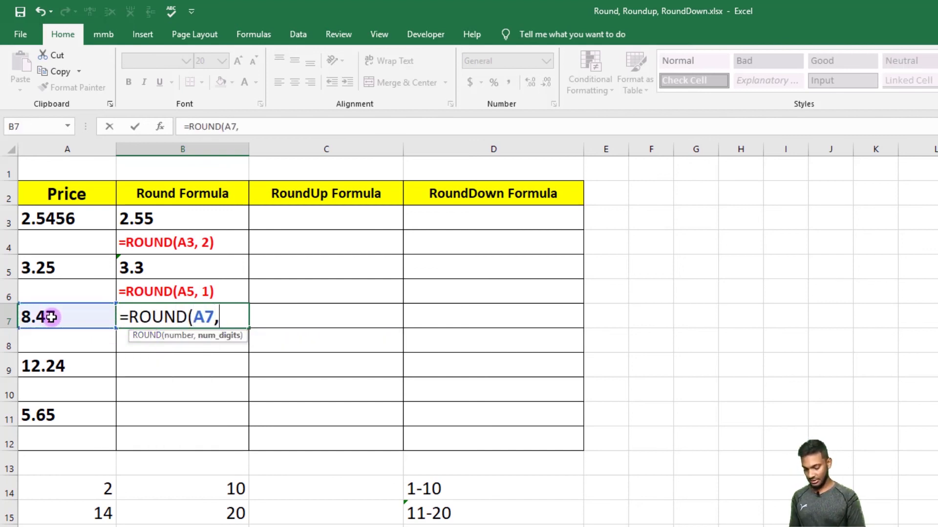
text())
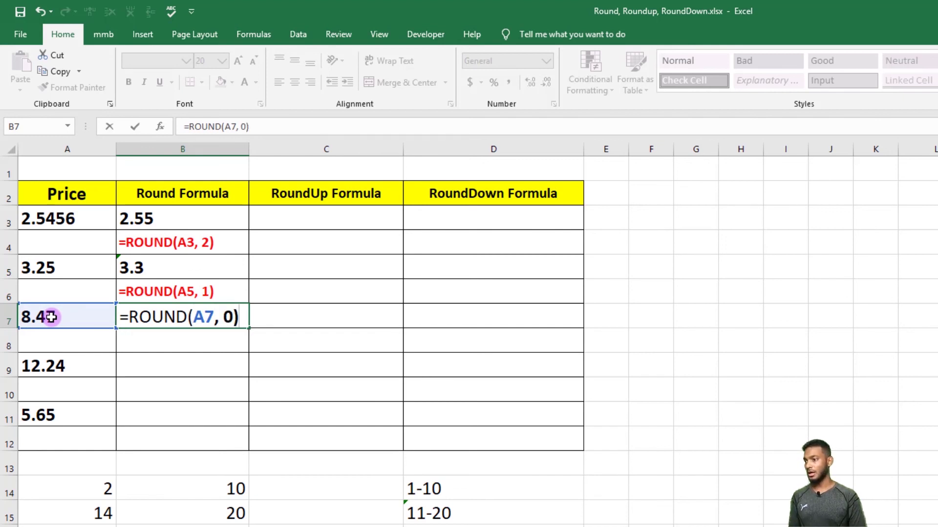
click(278, 315)
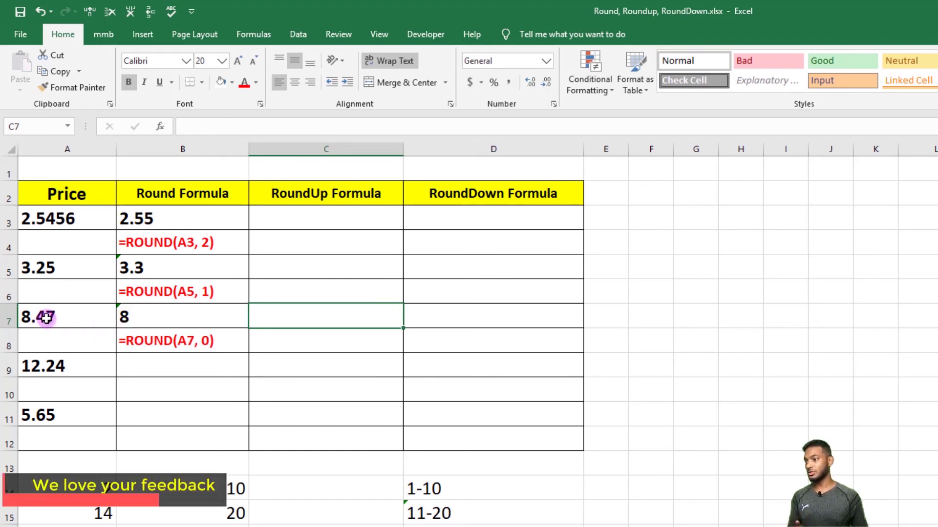
Change the A7 price from 8.47 to 8.87 so B7 returns 9
double_click(45, 317)
drag(46, 317, 36, 317)
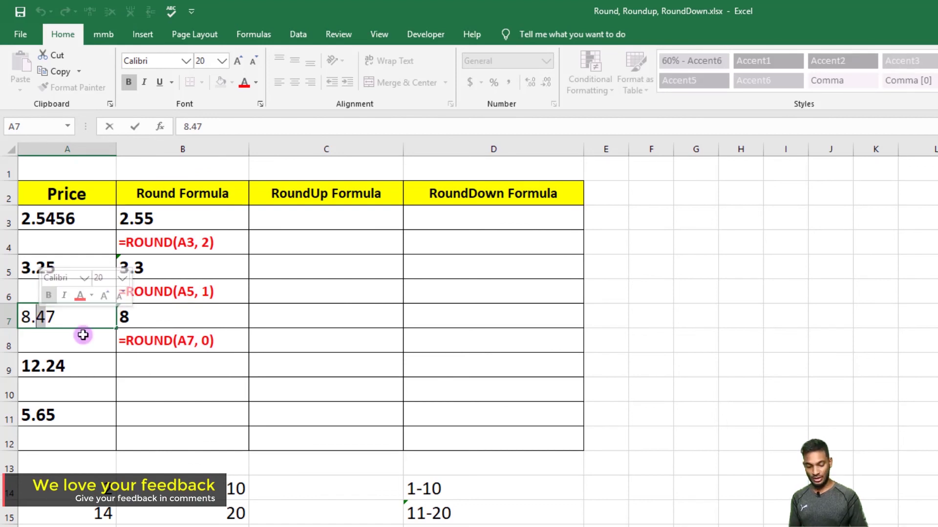
text(8)
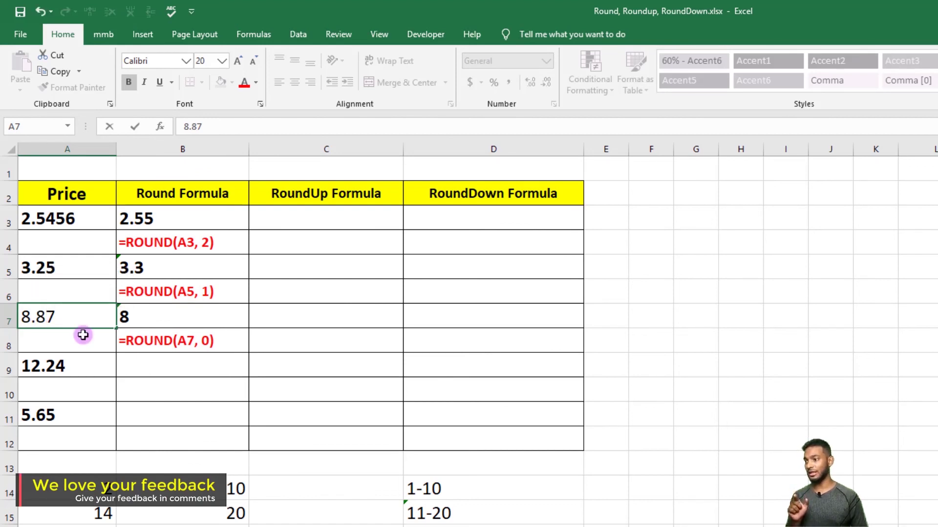
key(Return)
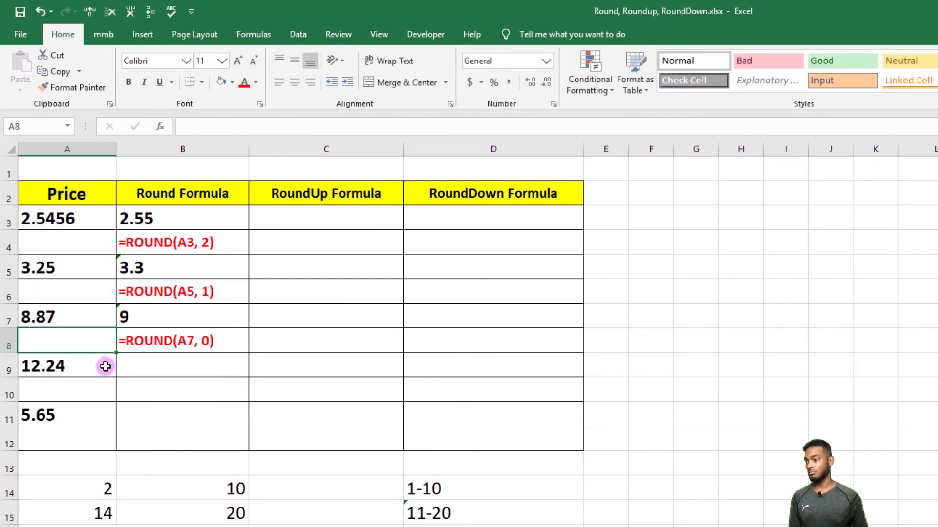
Enter =ROUND(A9, -1) in B9, removing a stray C9 reference, so it returns 10
click(150, 366)
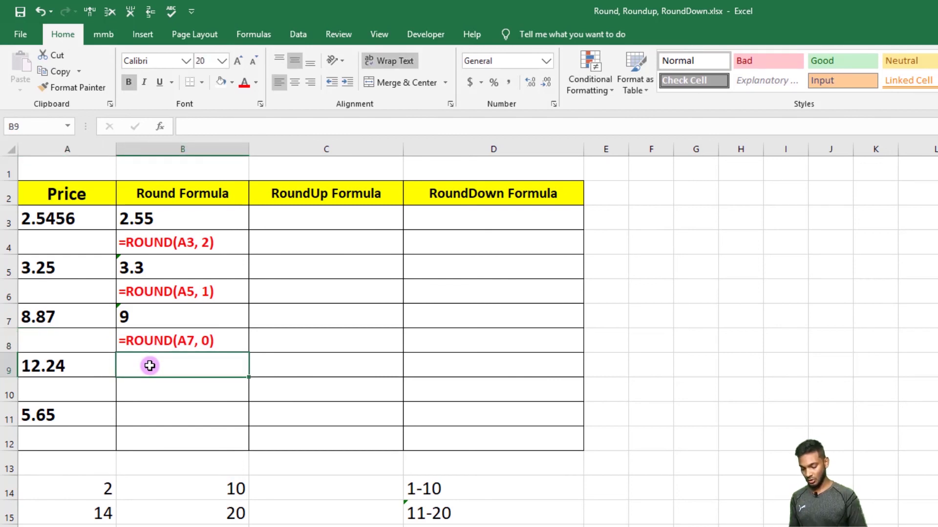
text(=)
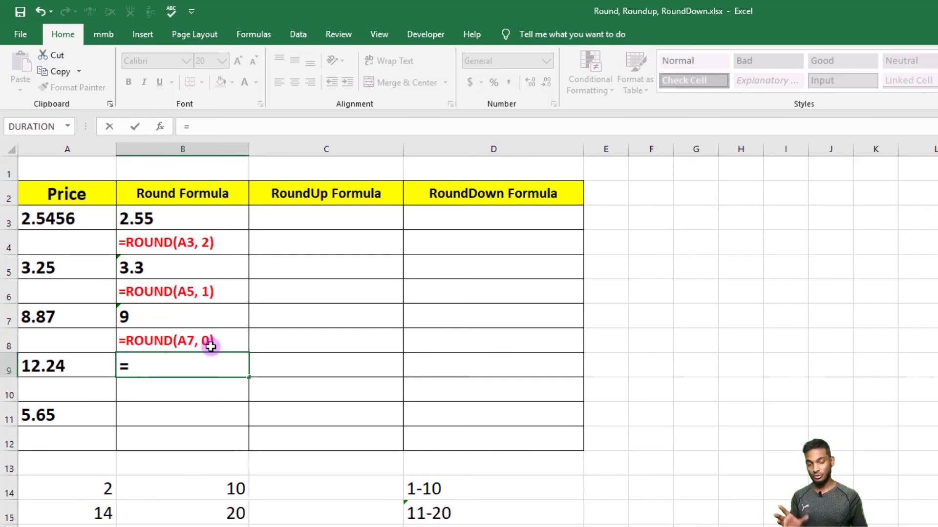
text(round)
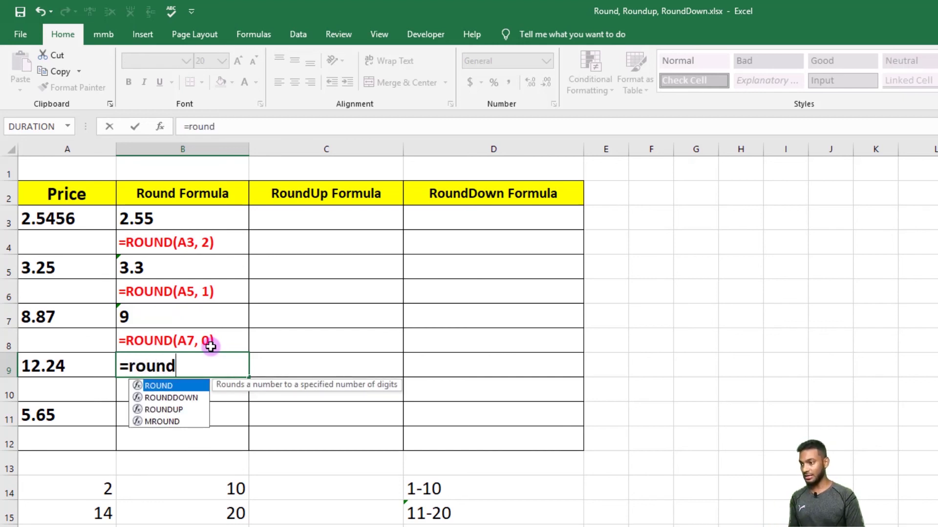
text(()
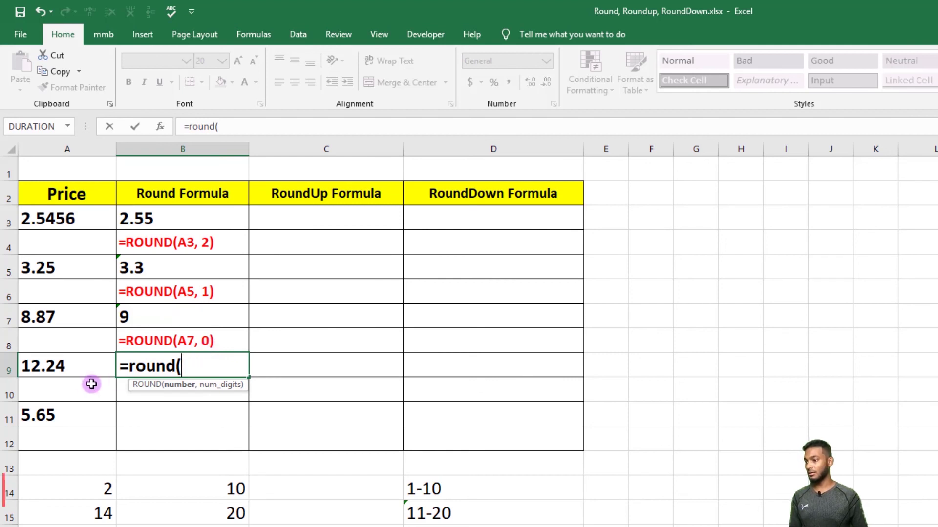
click(63, 365)
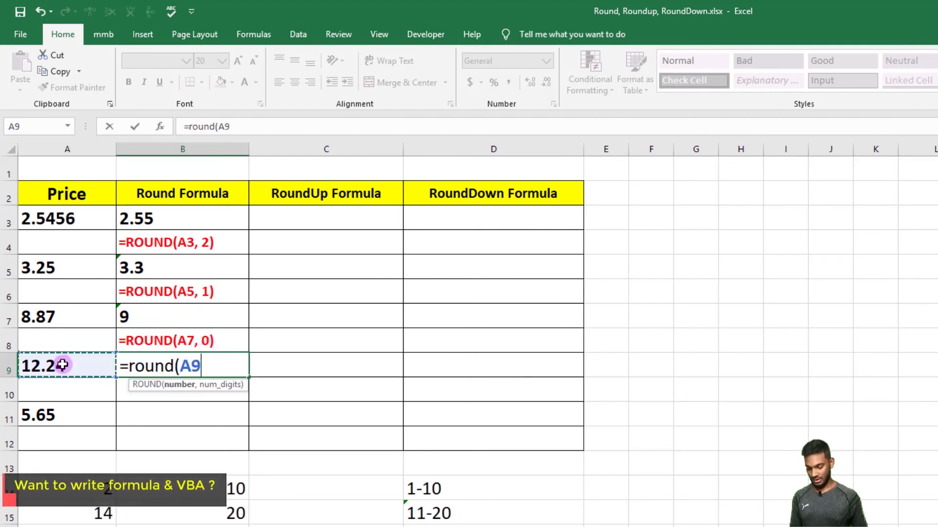
text(,-1)
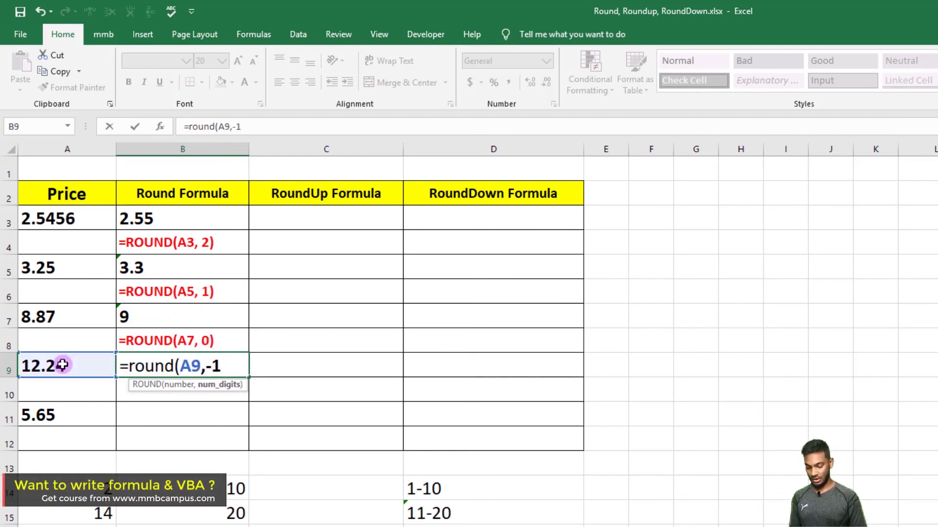
text())
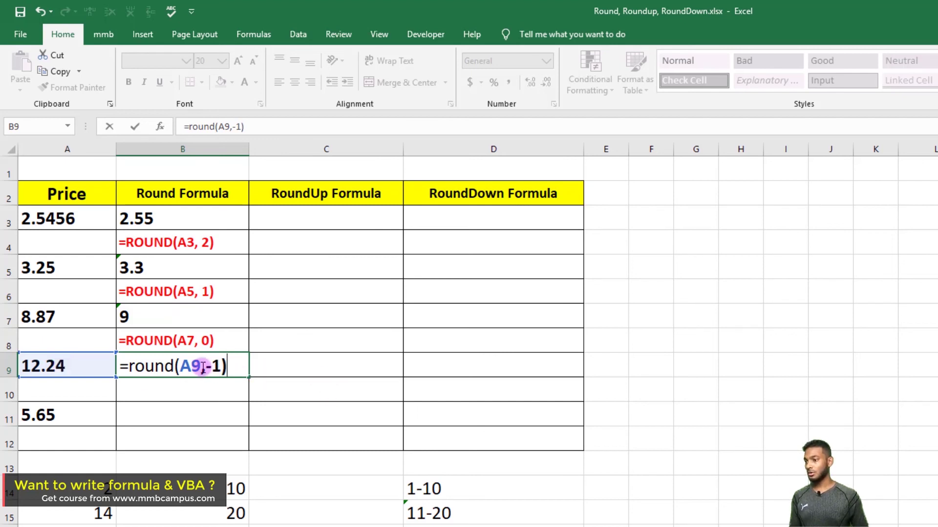
click(207, 366)
key(Right)
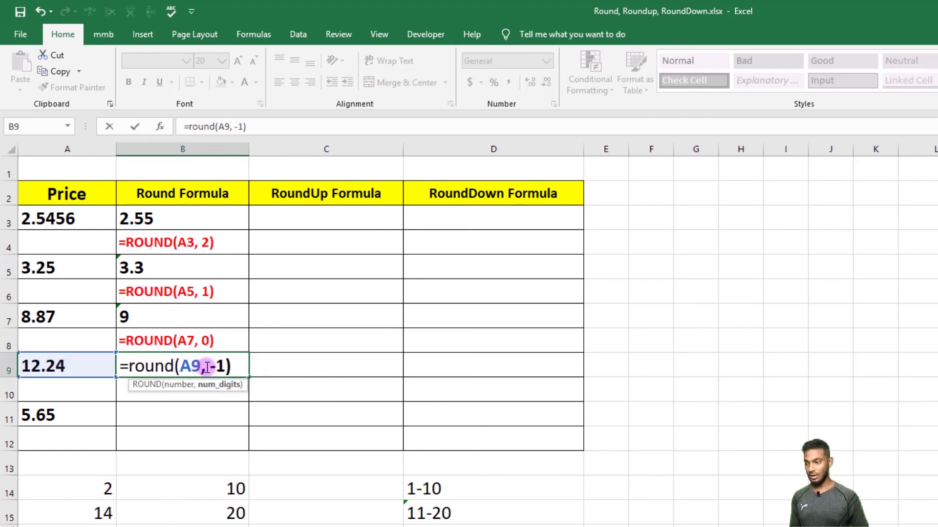
click(298, 362)
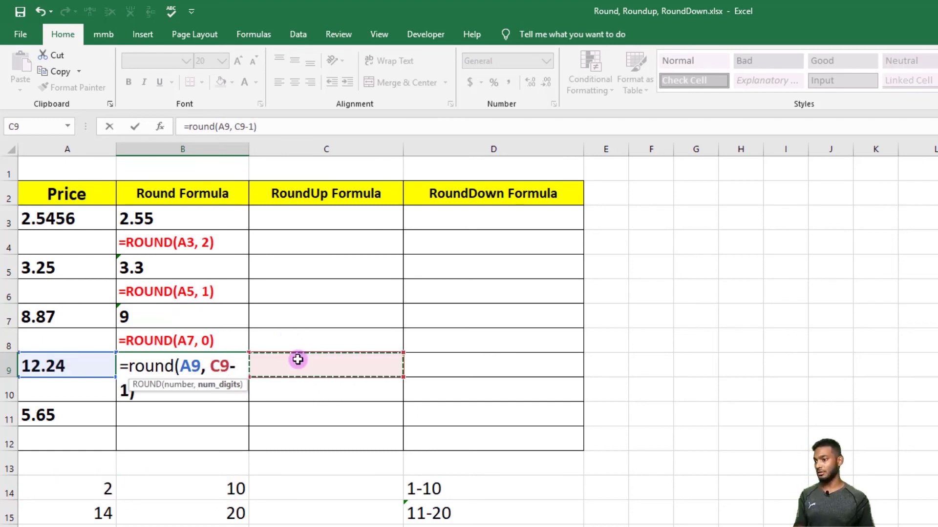
key(BackSpace)
key(BackSpace)
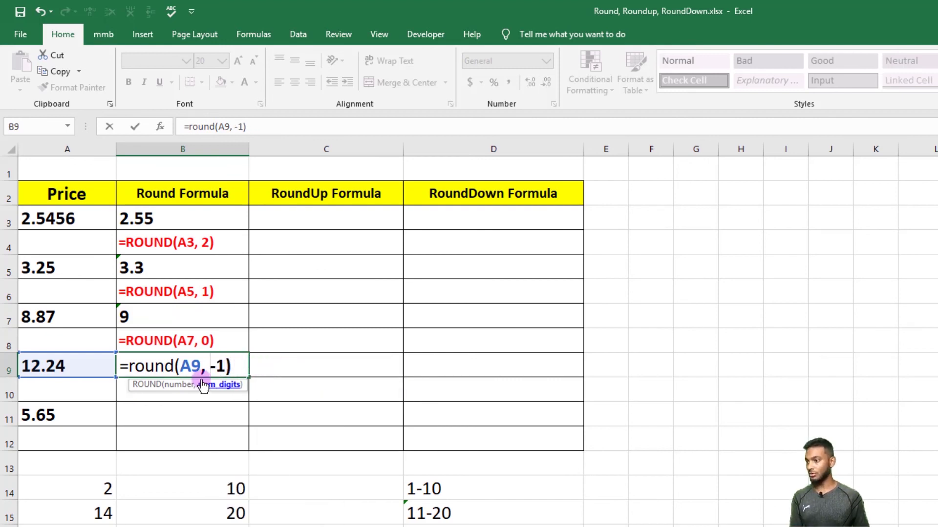
key(Return)
click(192, 363)
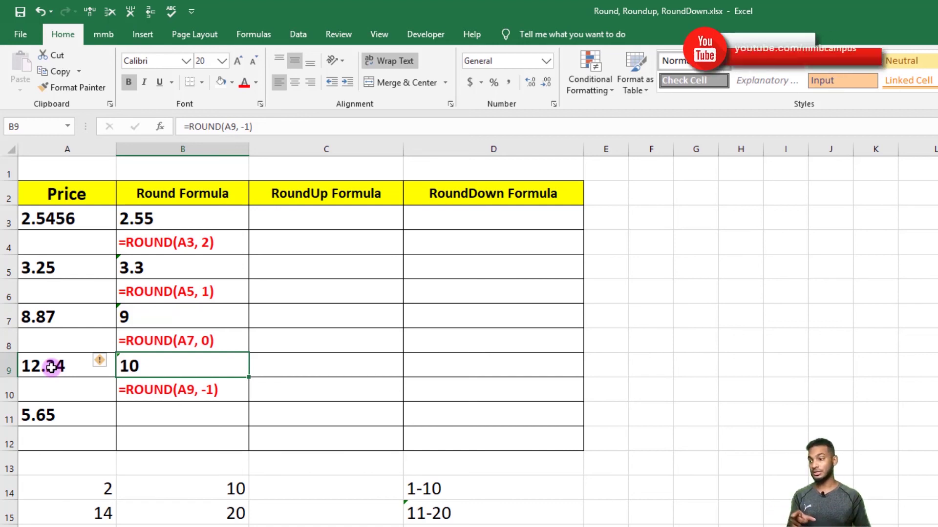
Try A9 prices of 16.24 and 19.24 to watch the B9 result change
double_click(33, 367)
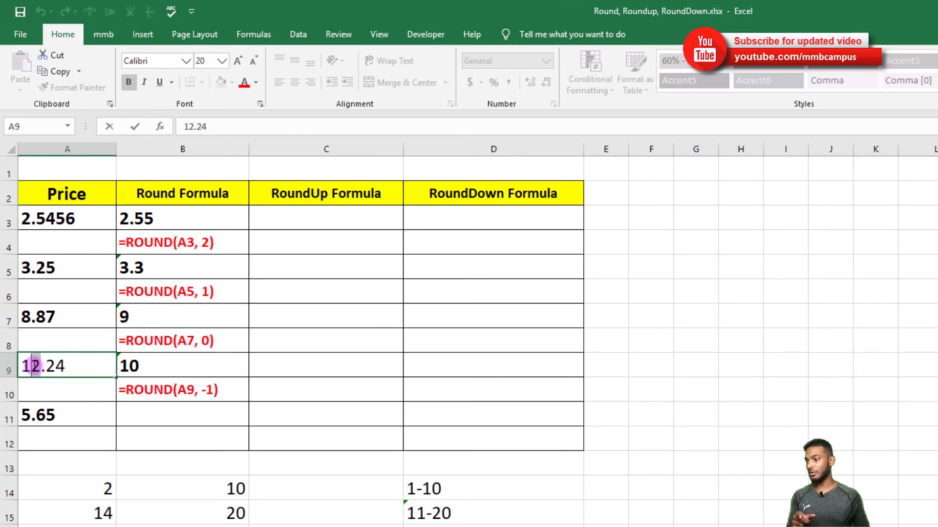
text(6)
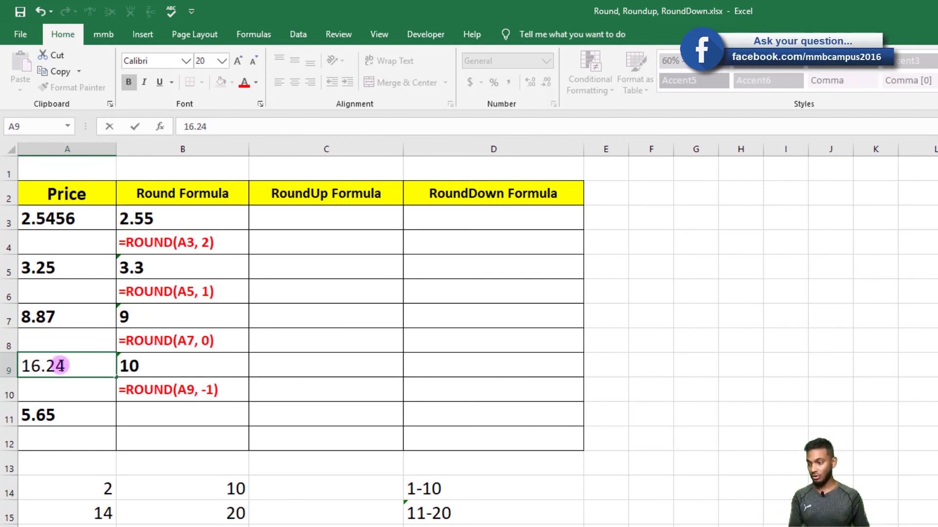
key(Return)
double_click(33, 365)
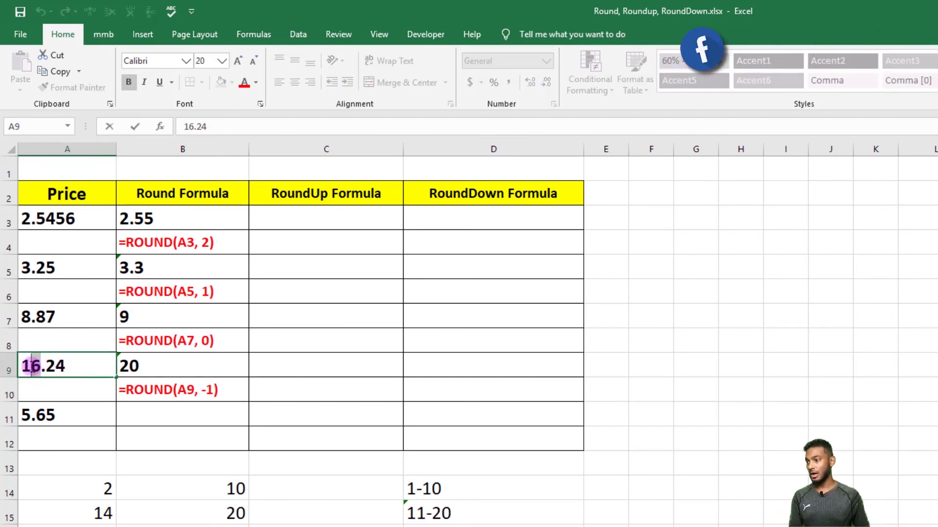
text(19)
key(Return)
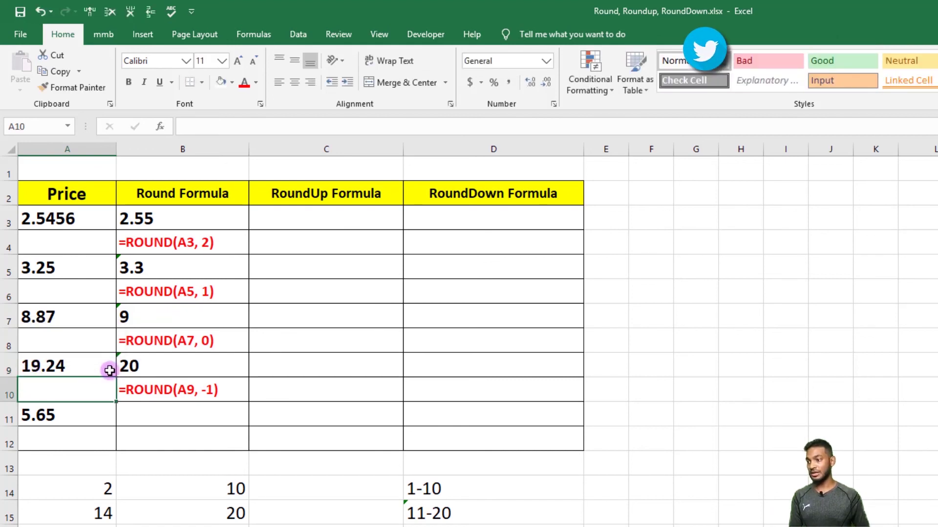
Change the A9 price to 21.24, then 25.24, so B9 rounds to 30
double_click(31, 366)
drag(41, 366, 10, 368)
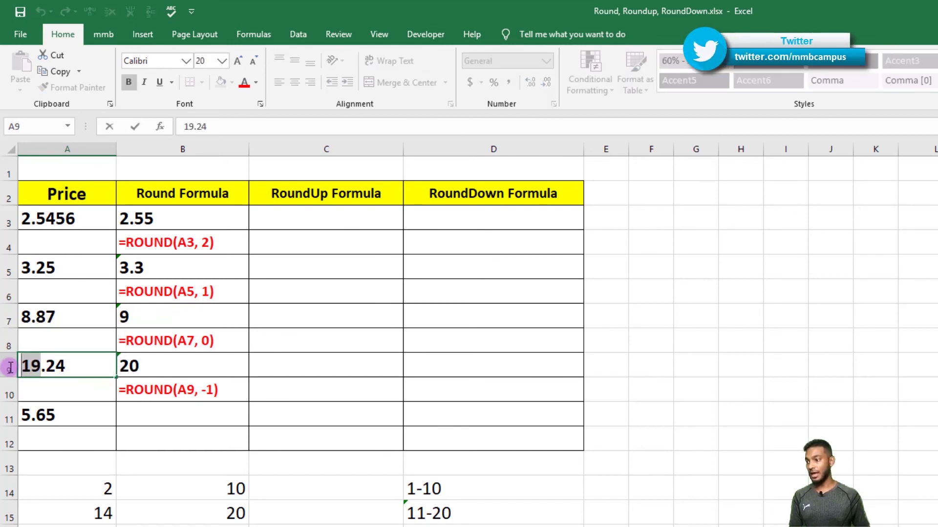
text(2)
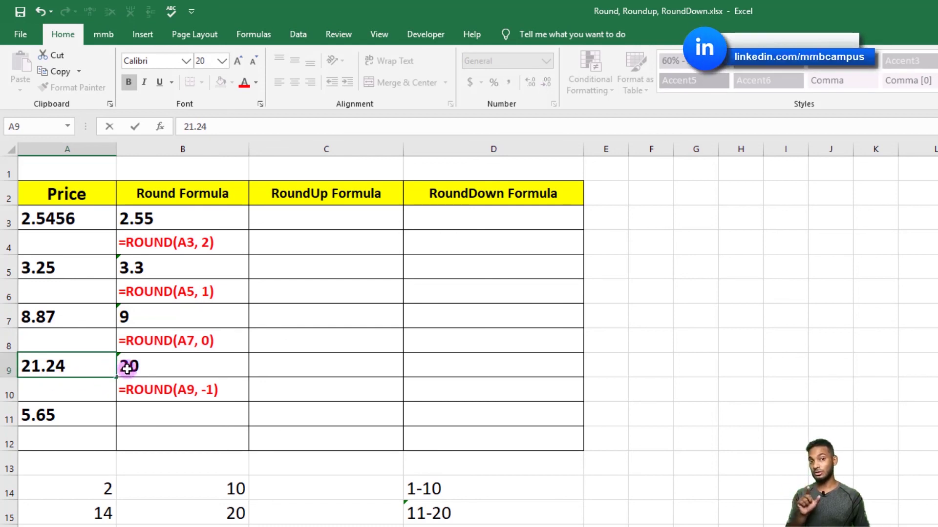
key(Return)
click(34, 366)
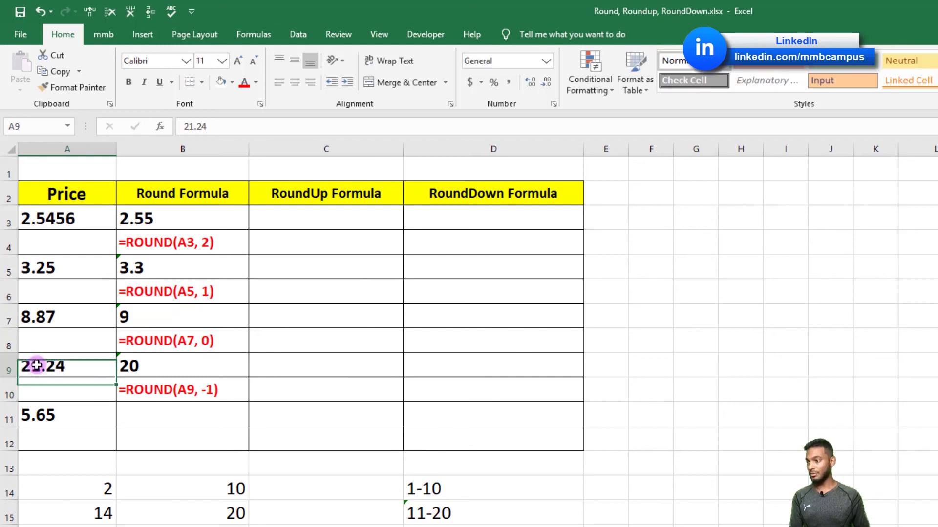
double_click(36, 366)
drag(31, 366, 41, 367)
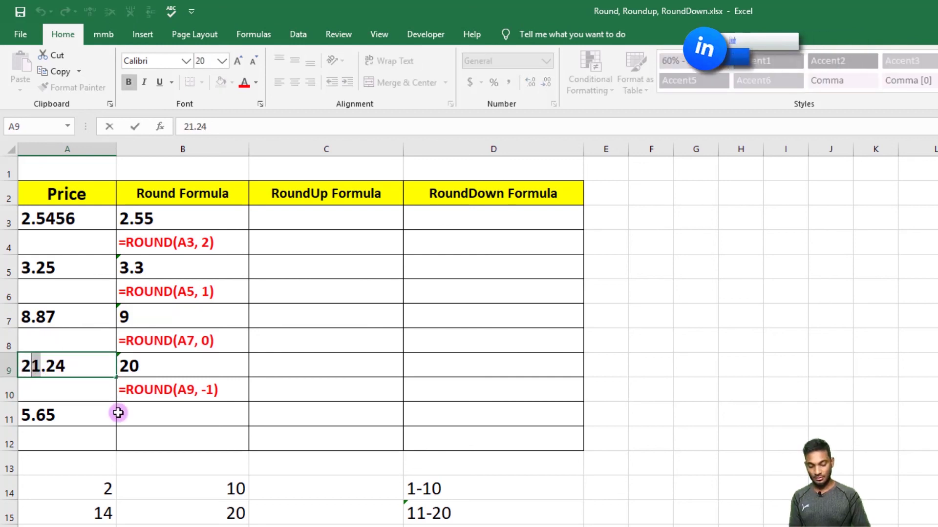
text(5)
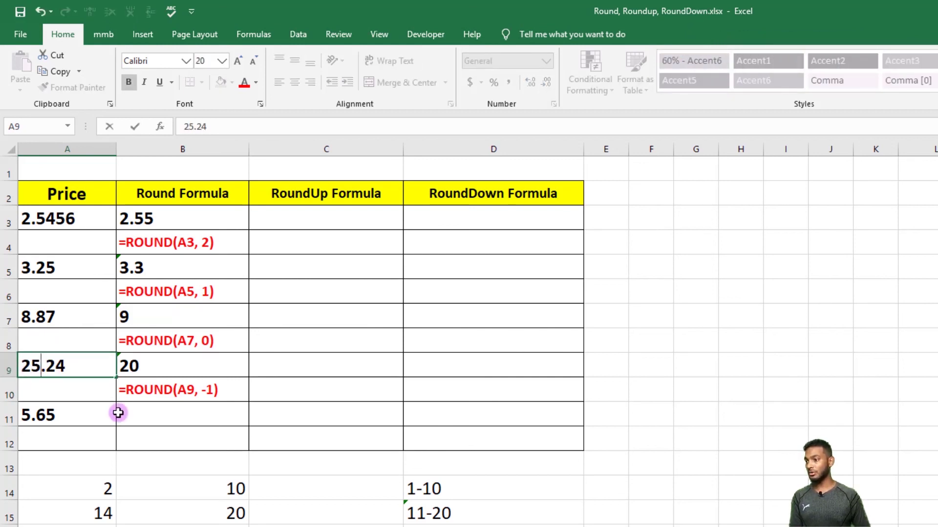
key(Return)
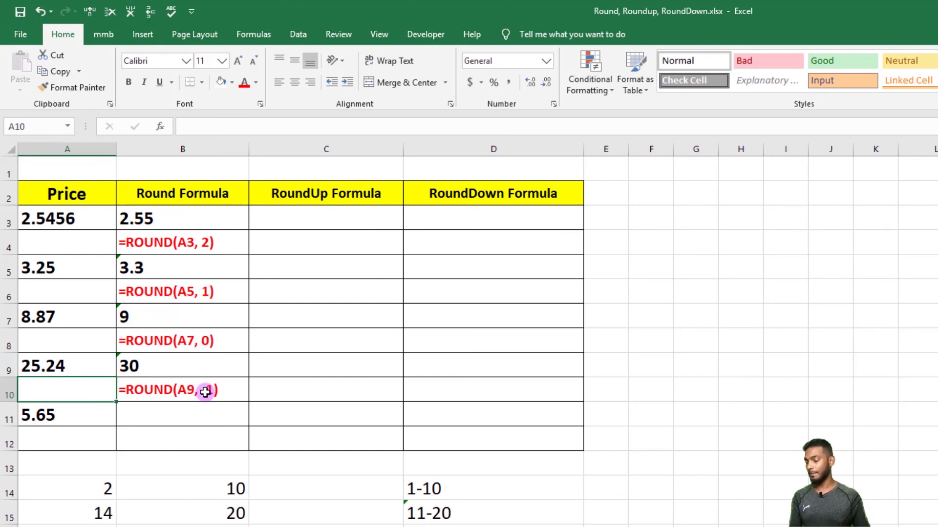
Enter =ROUND(A11, -2) in B11 to round the 5.65 price to the nearest hundred, giving 0
click(161, 415)
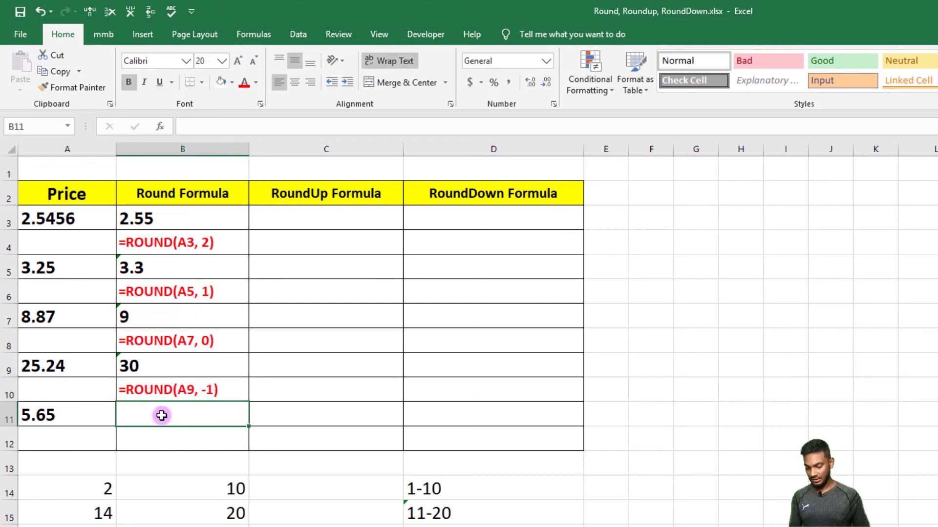
text(=)
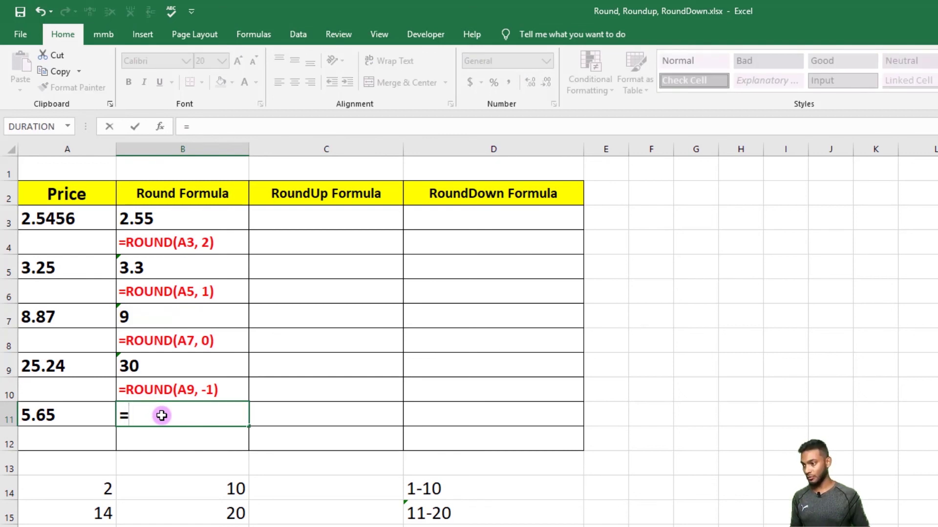
text(round)
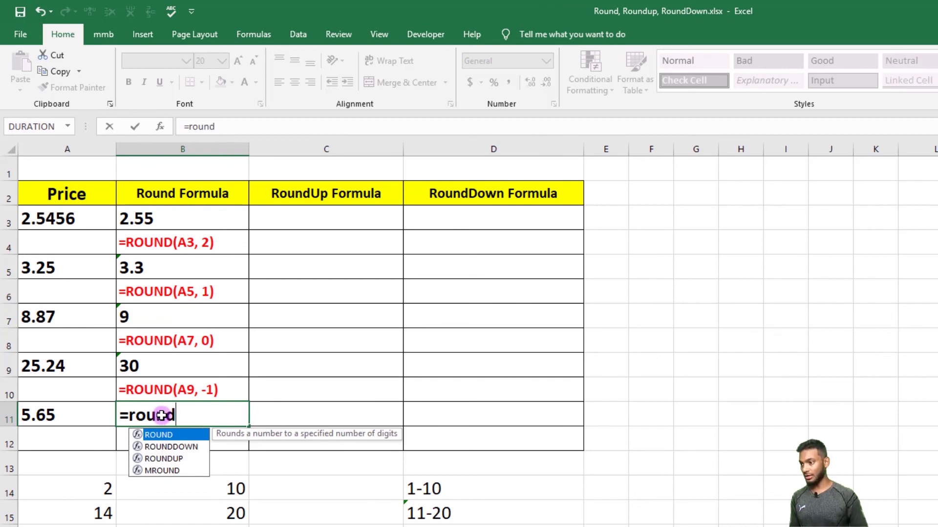
key(Tab)
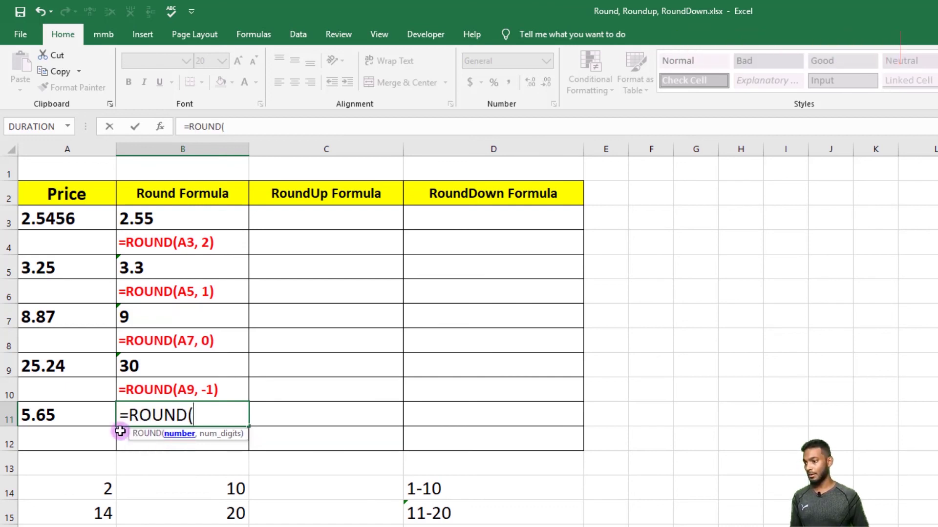
click(61, 418)
text(,)
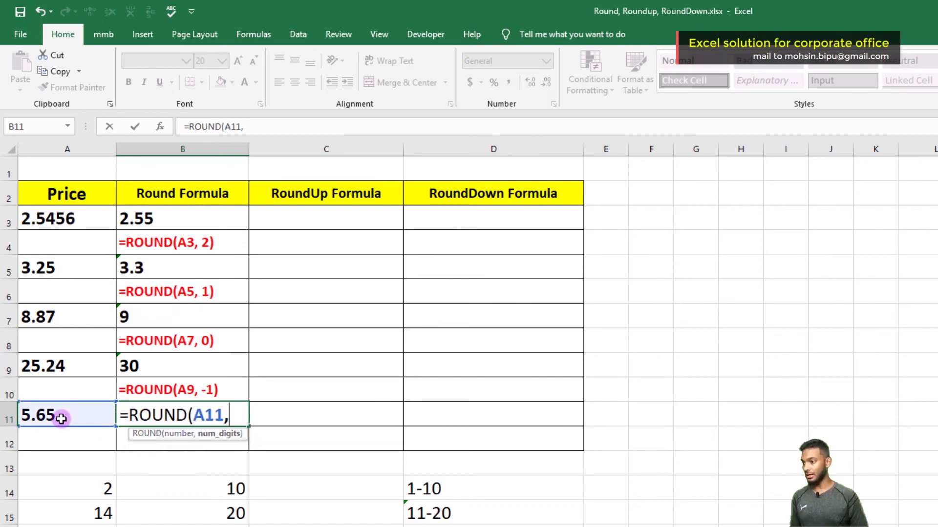
text( -2)
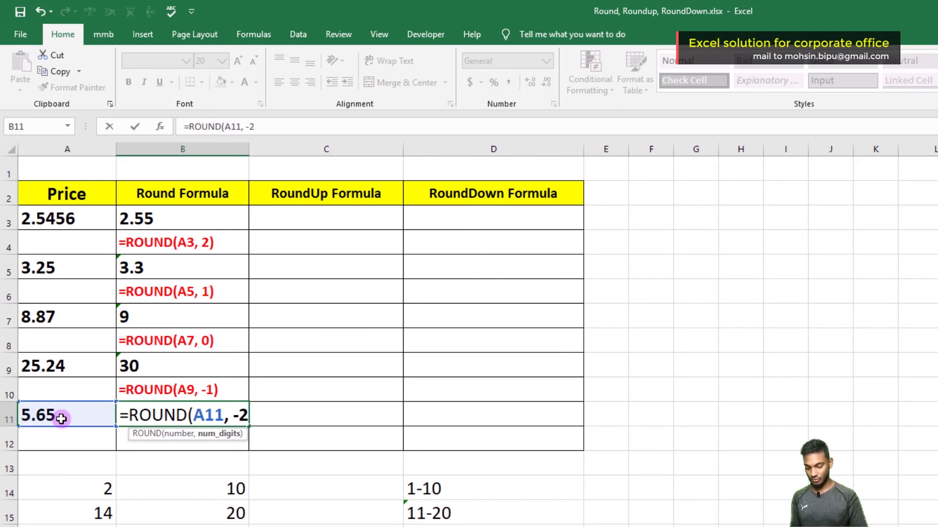
text())
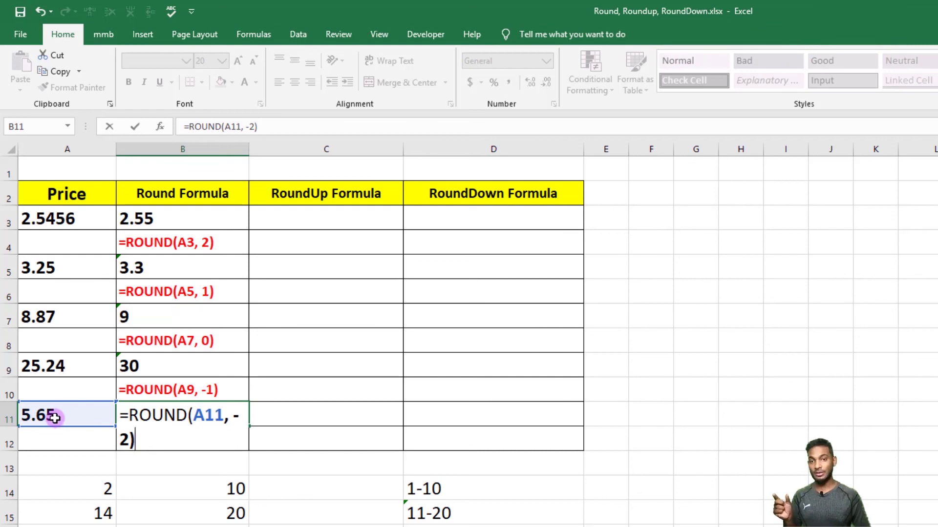
click(310, 412)
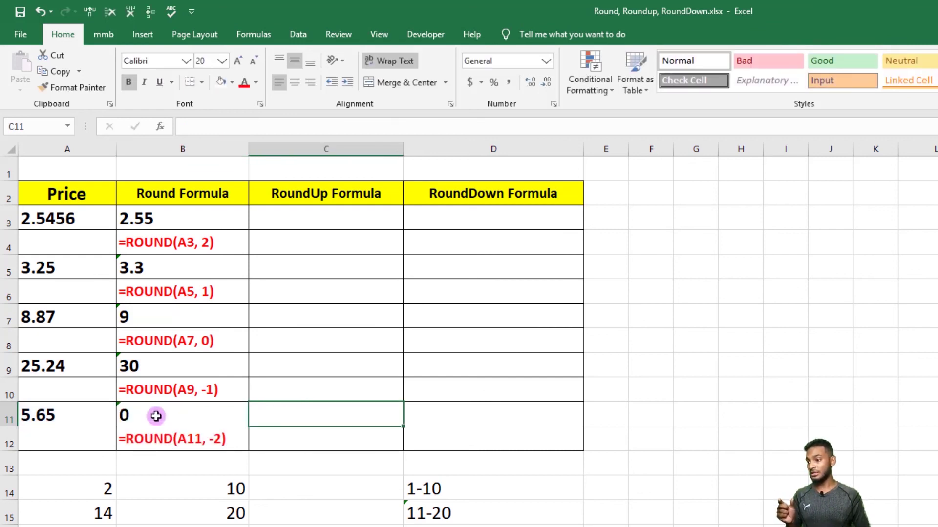
Change the A11 price to 95.65, then 45.65, and finally 50.65 so B11 shows 100
double_click(29, 414)
drag(28, 414, 1, 420)
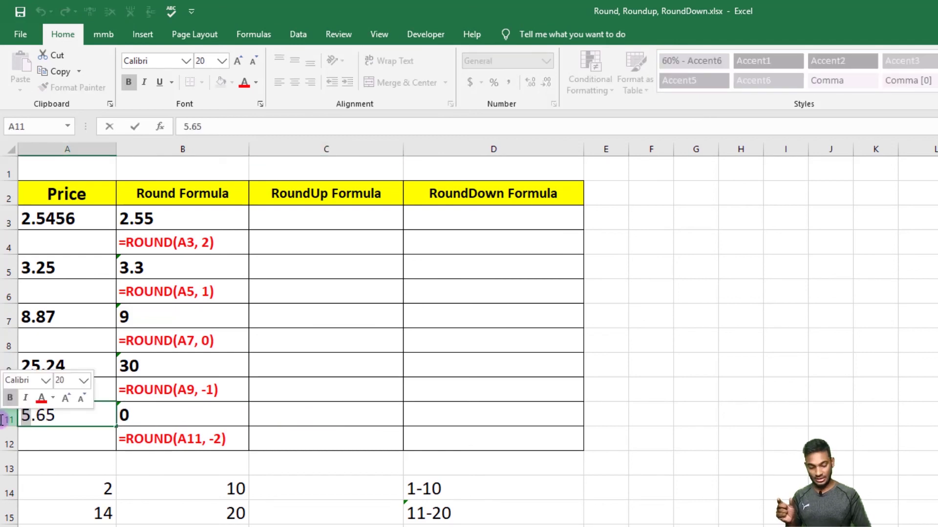
text(95)
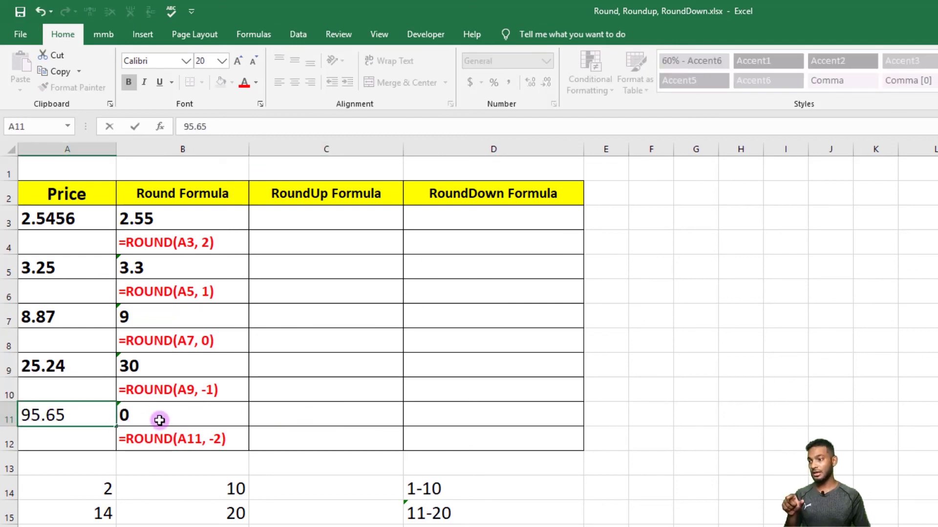
key(Return)
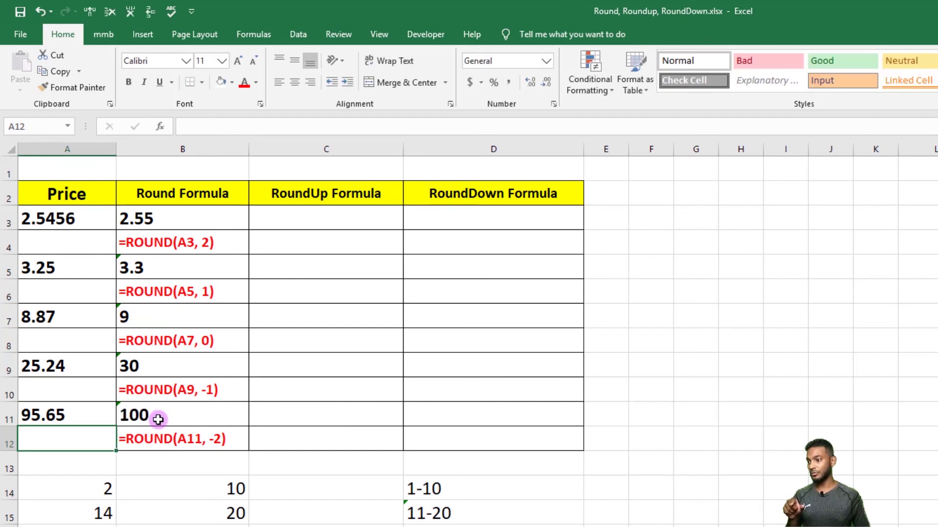
double_click(39, 416)
drag(39, 416, 6, 416)
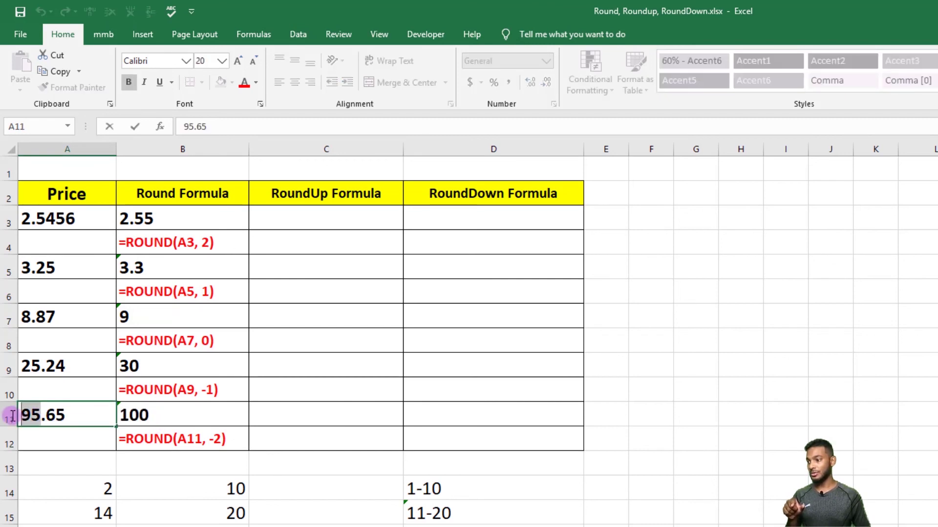
text(45)
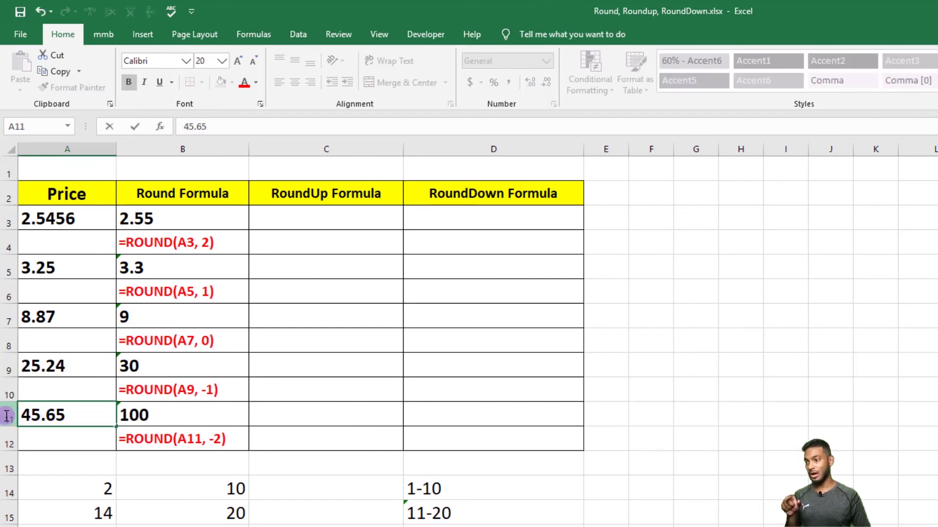
key(Return)
double_click(43, 416)
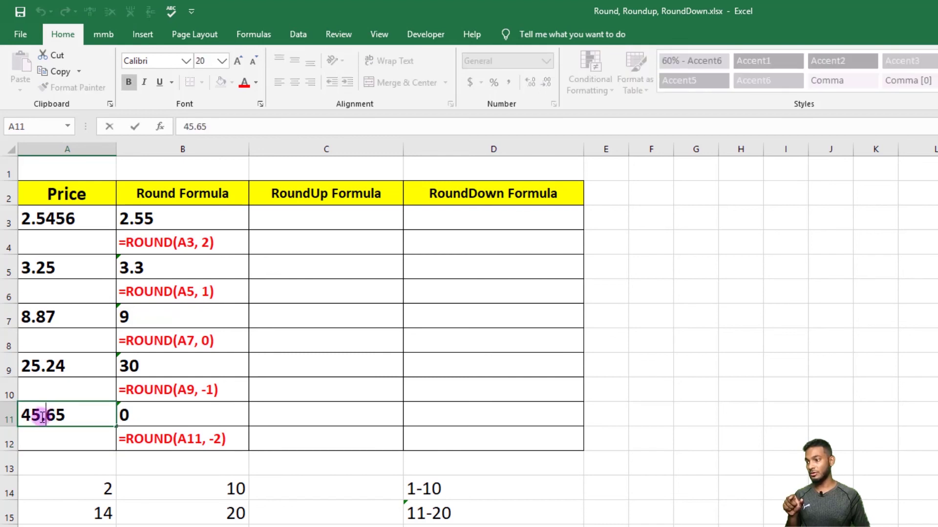
drag(43, 417, 6, 416)
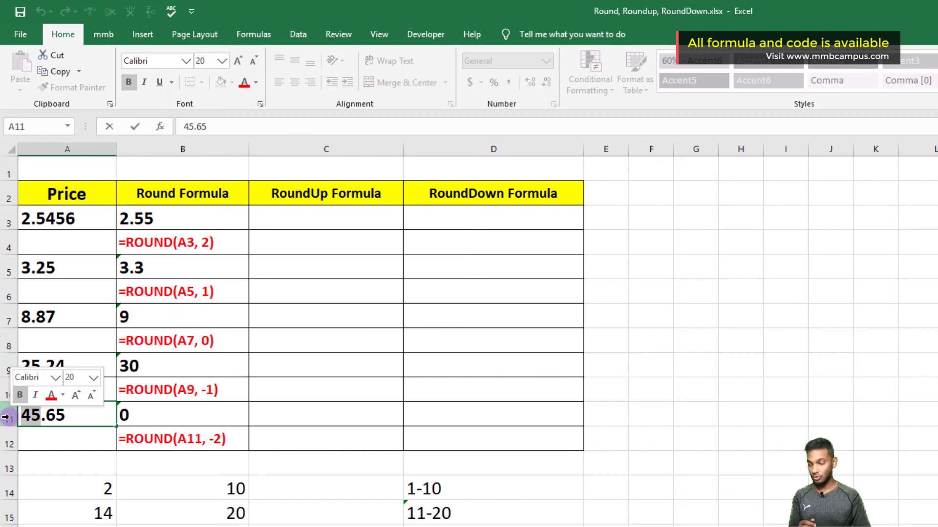
text(50)
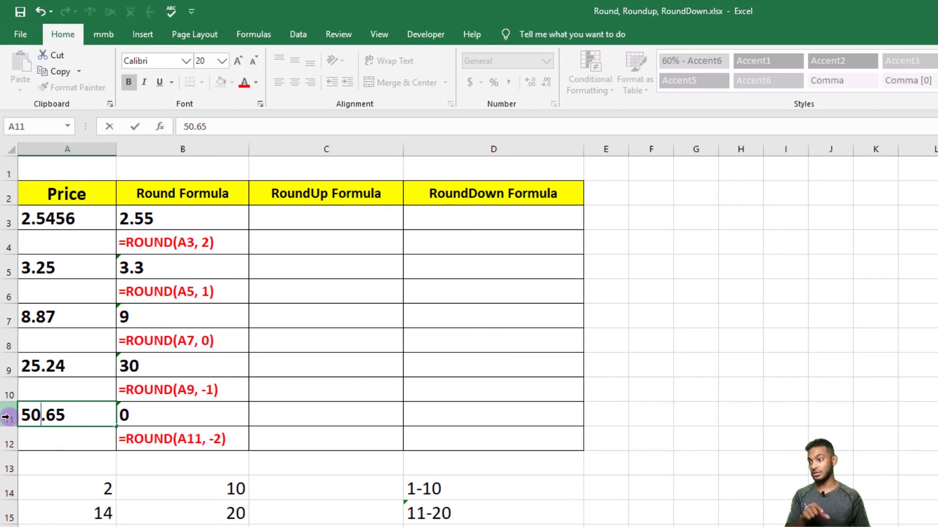
key(Return)
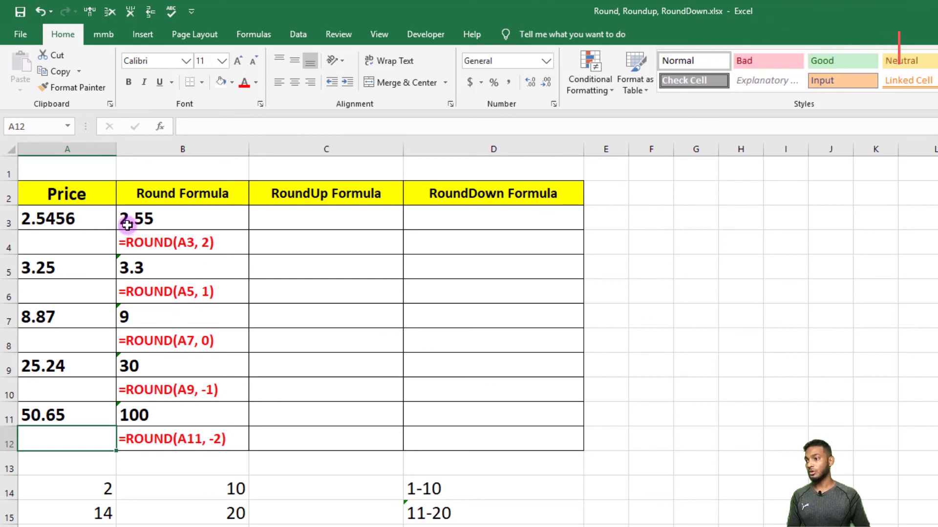
Change the A3 price from 2.5456 to 2.5446 so B3 returns 2.54
click(65, 219)
drag(65, 219, 56, 219)
text(4)
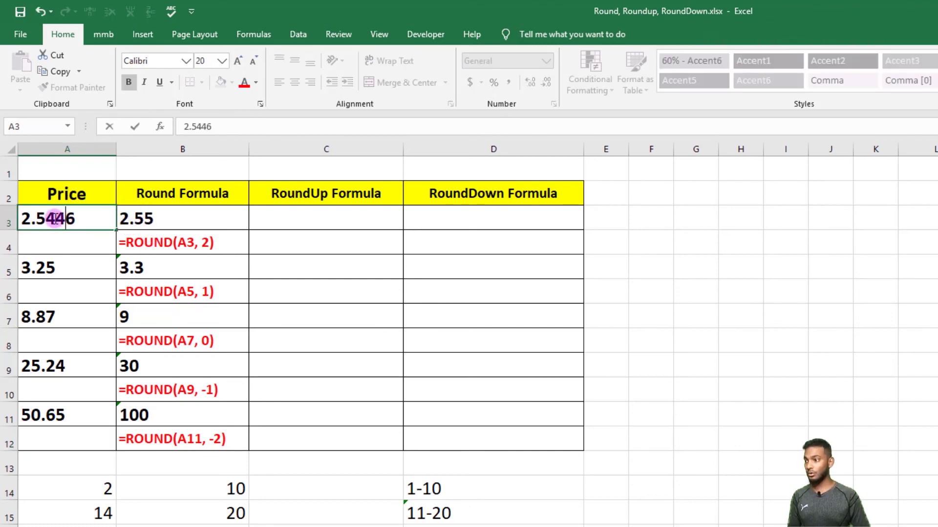
key(Return)
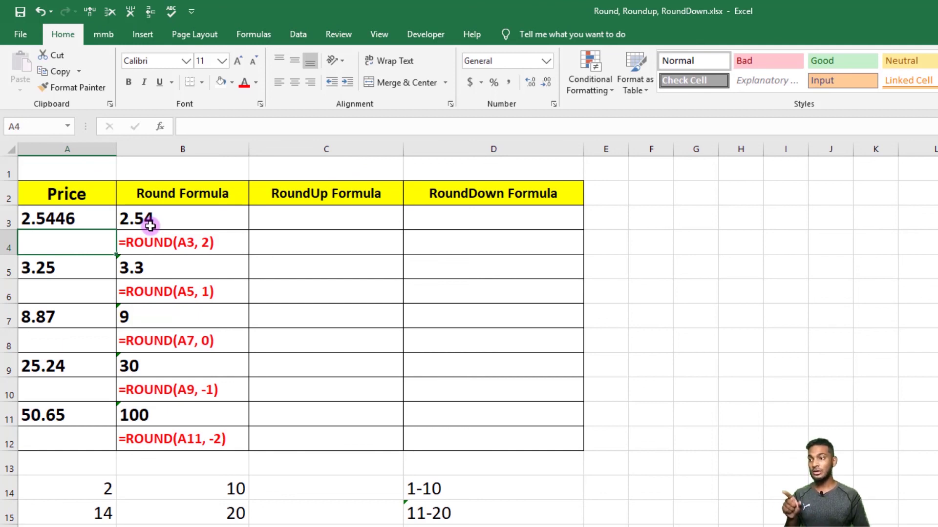
click(320, 212)
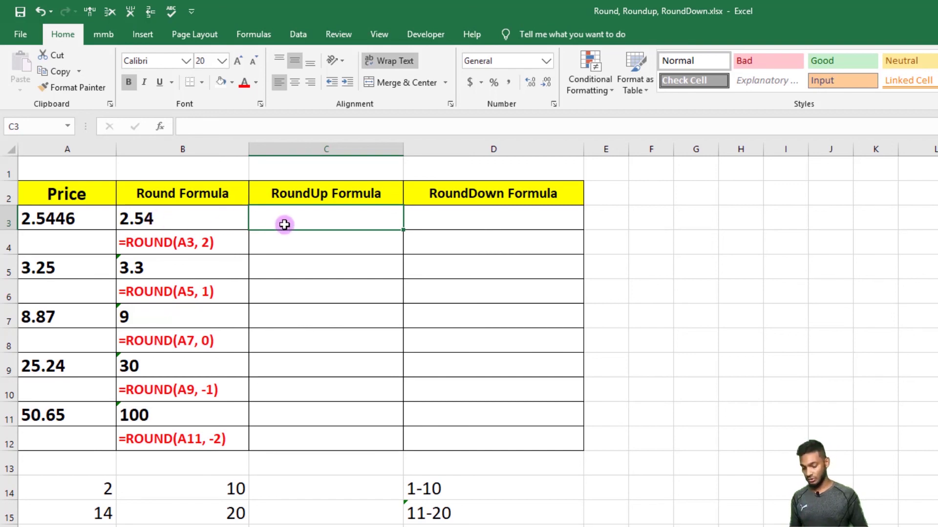
Start a ROUNDUP formula in cell C3, leaving it at =ROUNDUP( awaiting arguments
text(=rou)
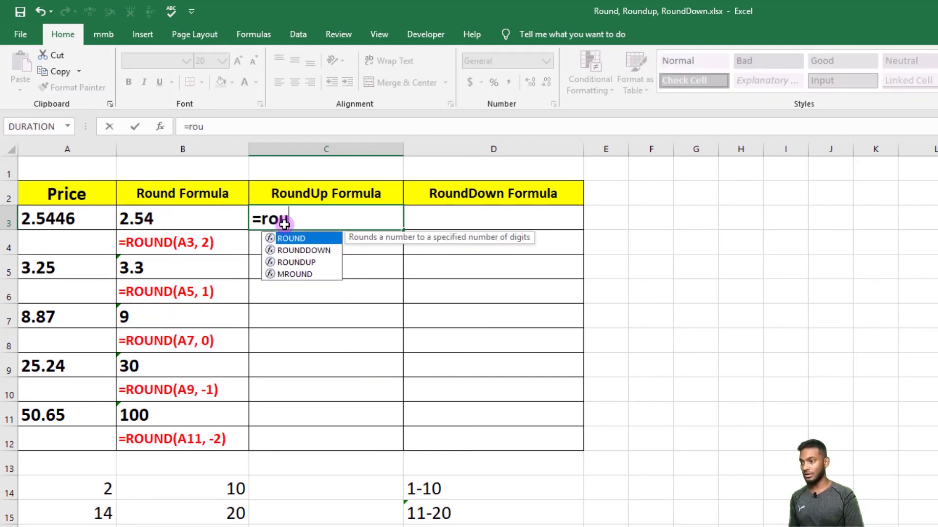
text(n)
double_click(308, 262)
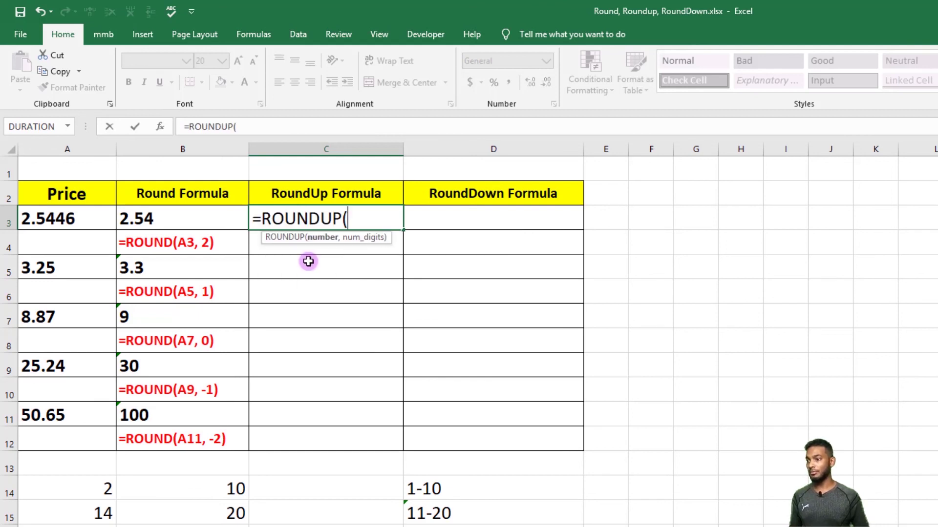
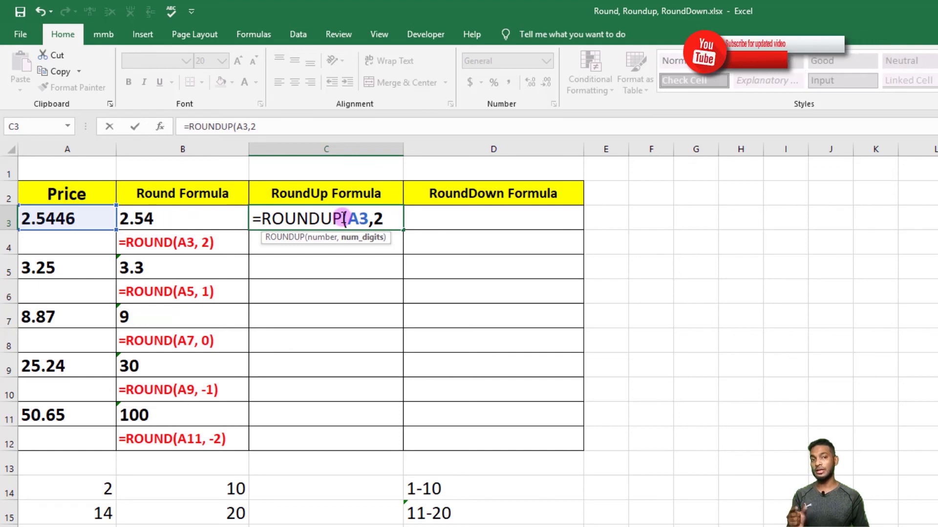
Enter ROUNDUP results for 2.55 (=ROUNDUP(A3,2)) and 3.25 (=ROUNDUP(A5,1)) in column C
key(Return)
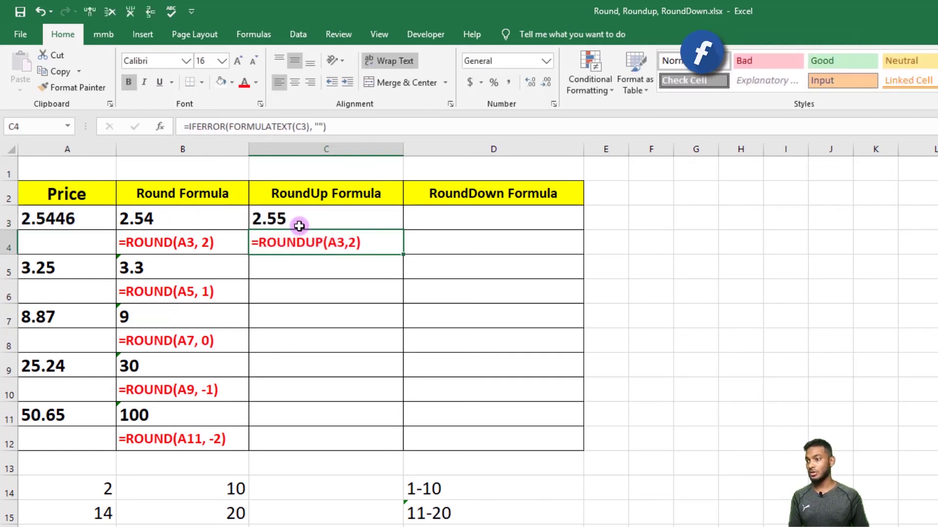
click(299, 215)
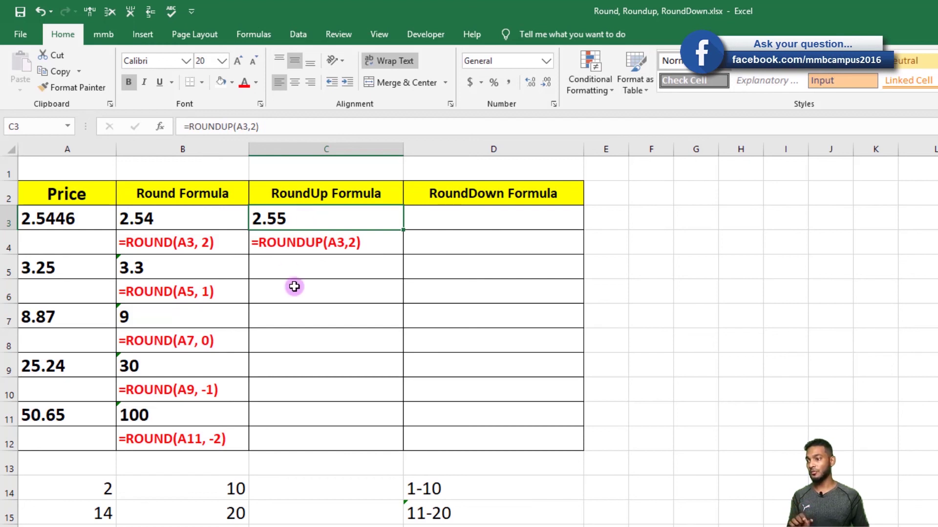
click(288, 266)
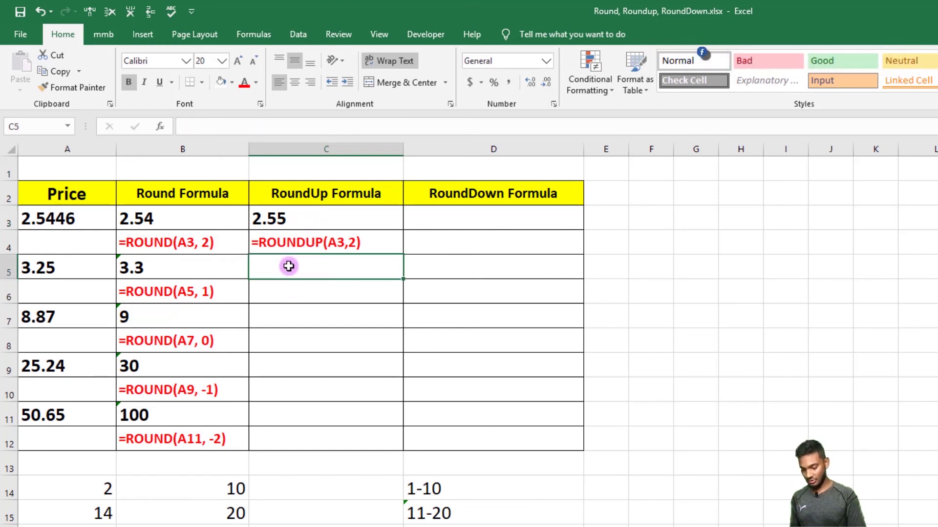
text(=round)
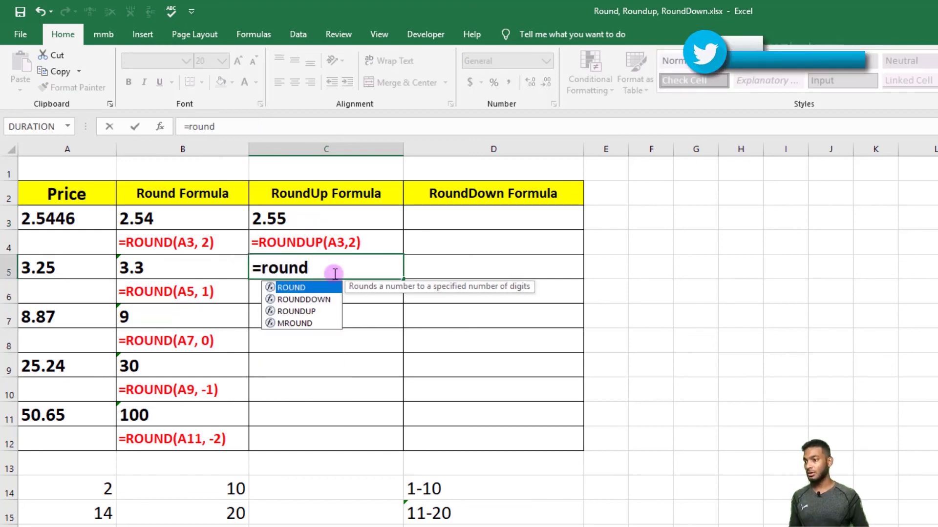
double_click(298, 310)
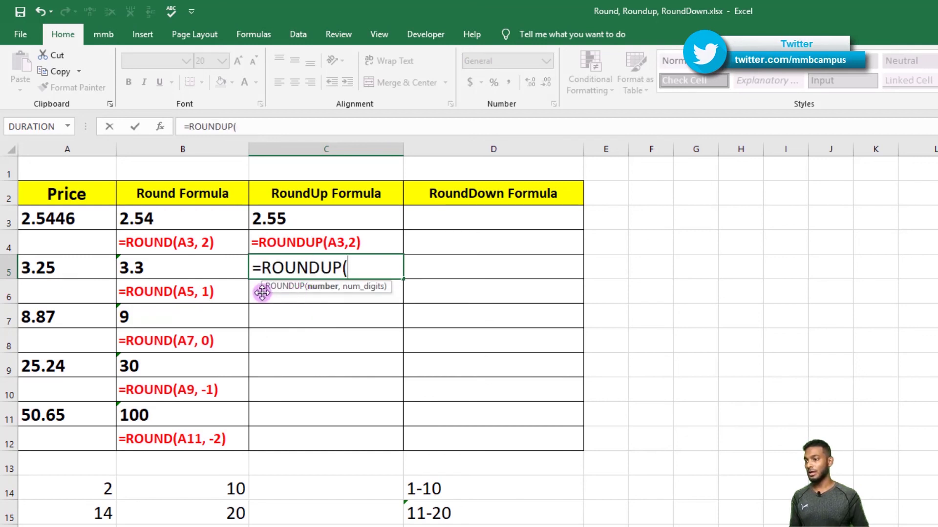
click(64, 273)
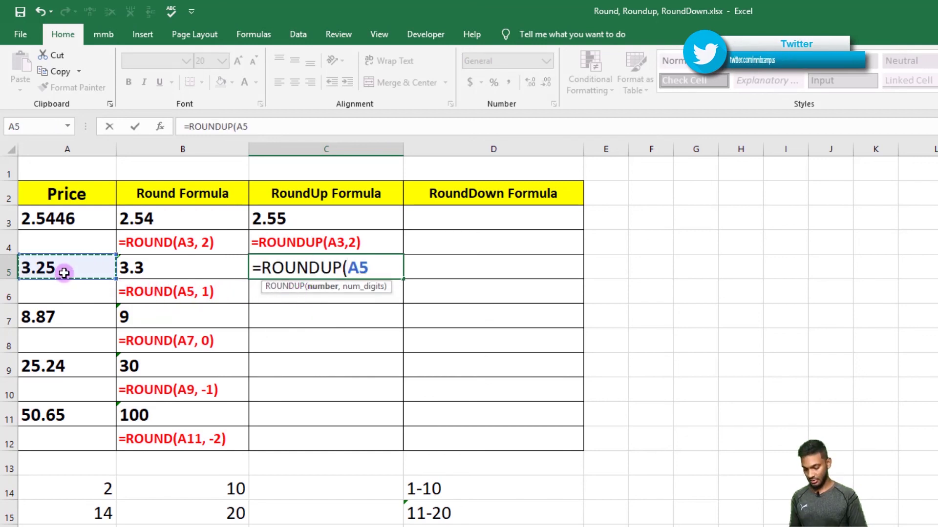
text(,1))
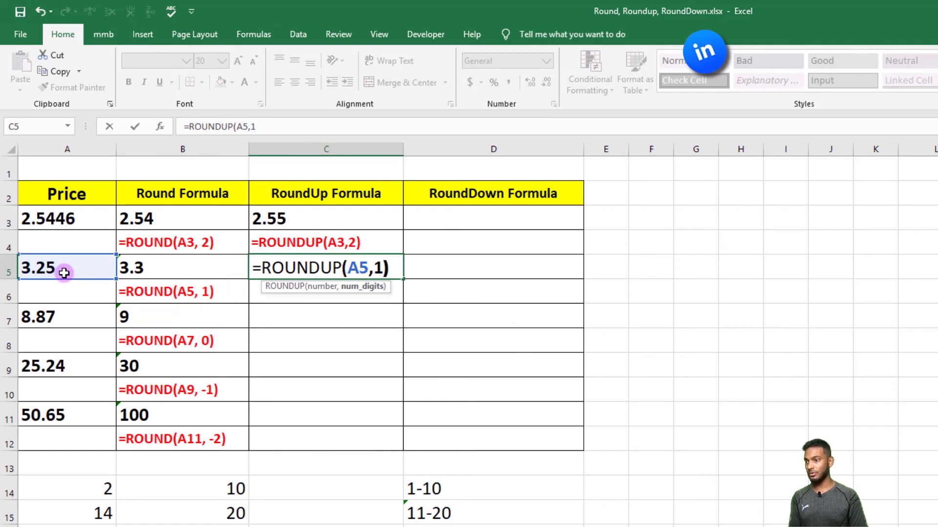
click(454, 268)
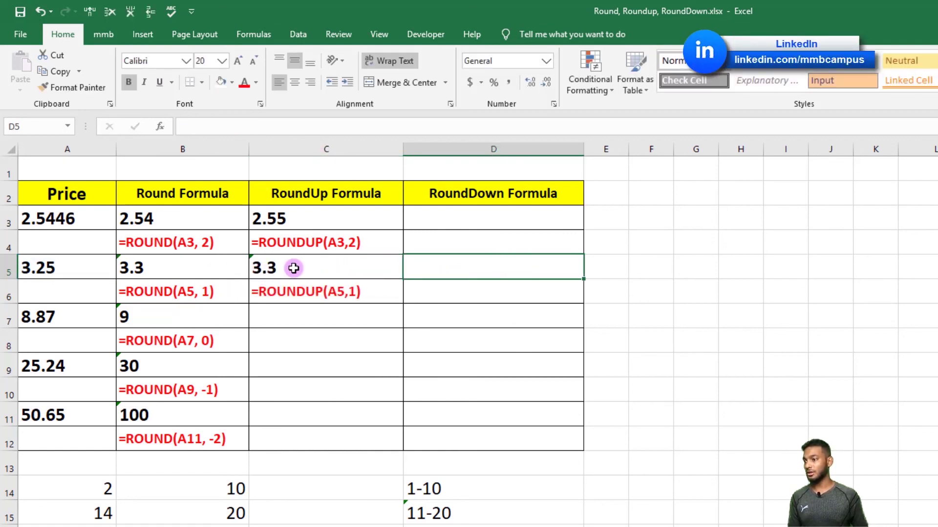
Change the second price in A5 from 3.25 to 3.24
double_click(71, 267)
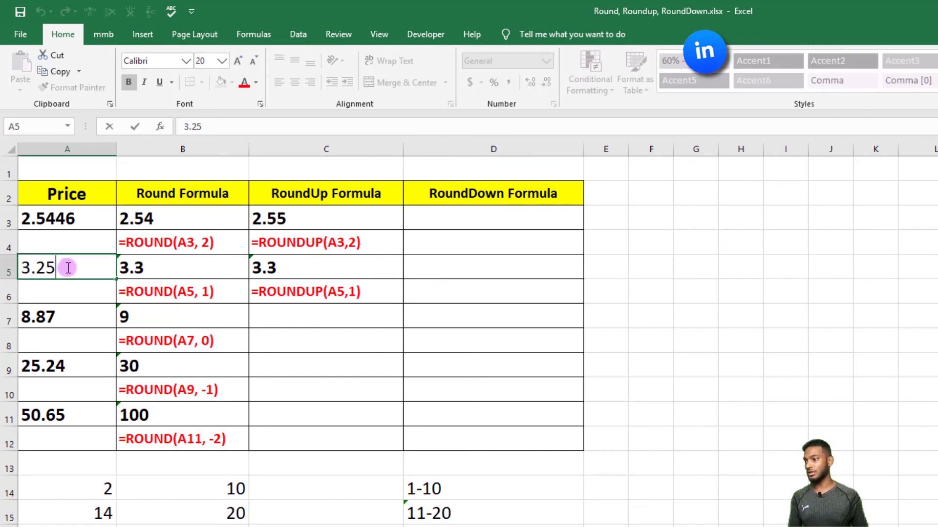
drag(67, 267, 48, 272)
text(4)
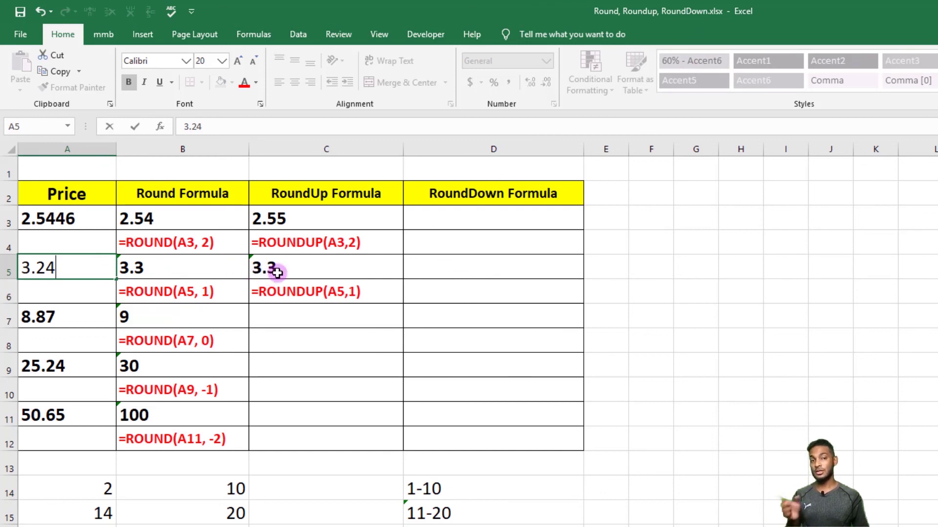
key(Return)
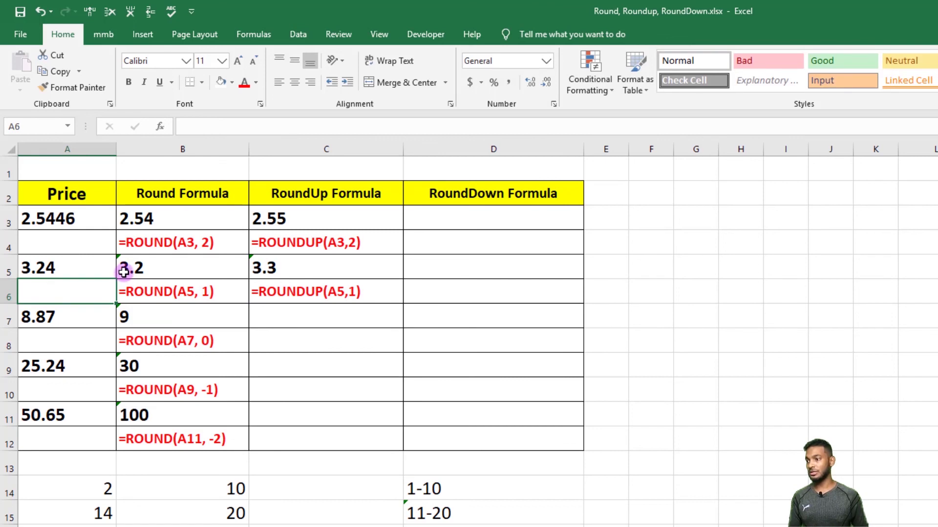
Enter =ROUNDUP(A7,0) in C7 so the 8.87 price rounds up to 9
click(77, 320)
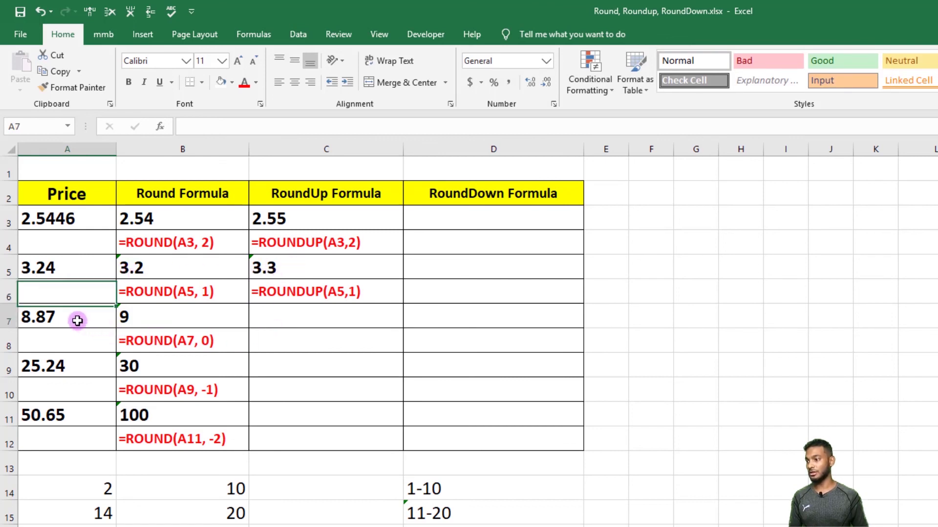
click(326, 317)
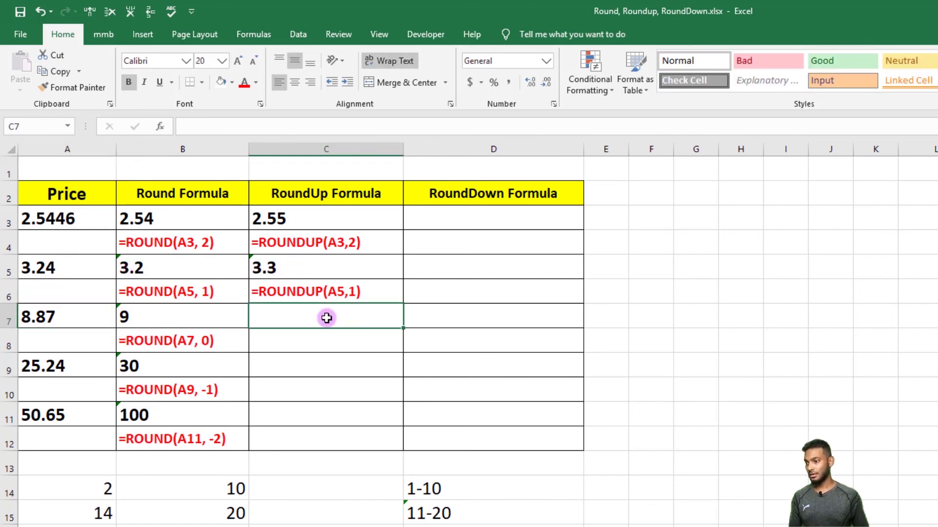
text(=)
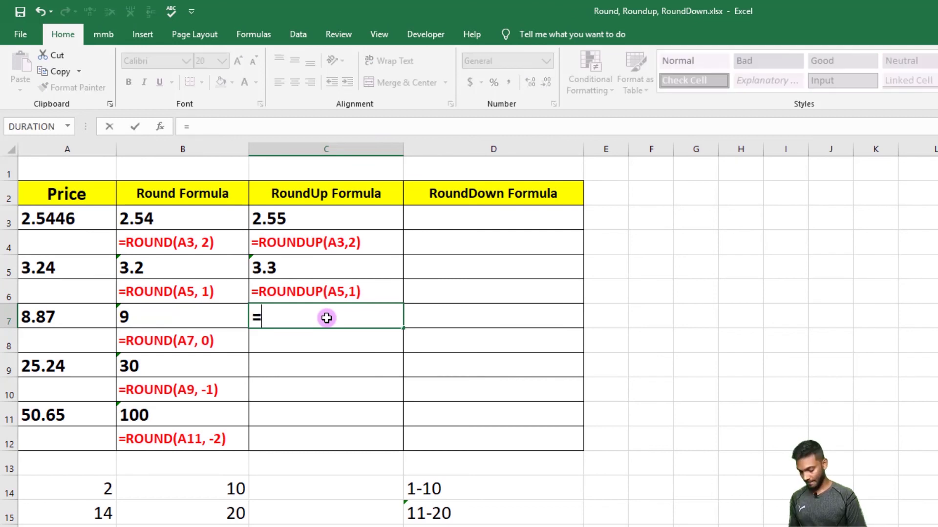
text(roundu)
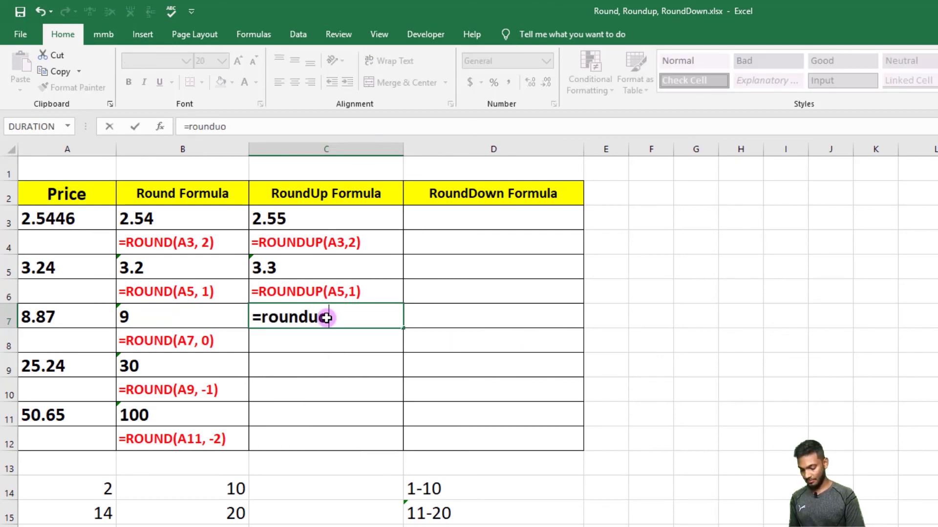
text(p()
click(58, 317)
text(,)
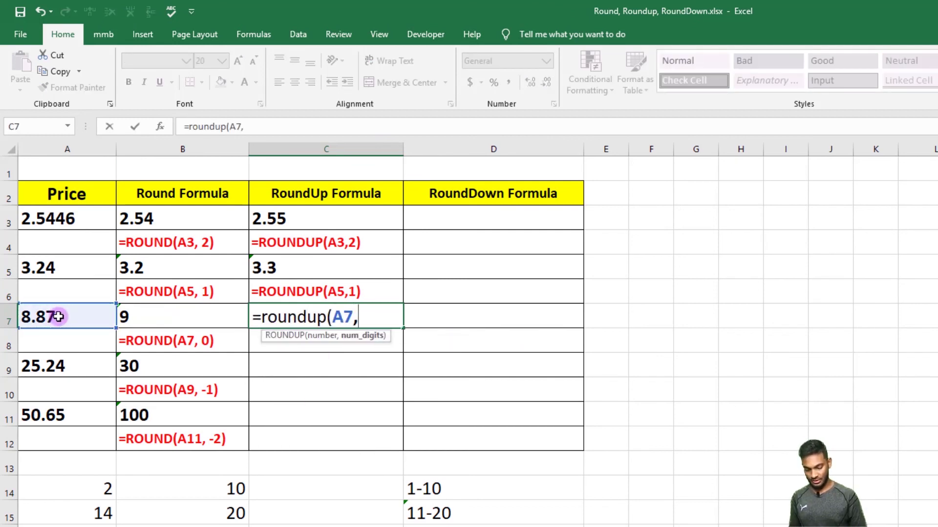
text(0))
key(Return)
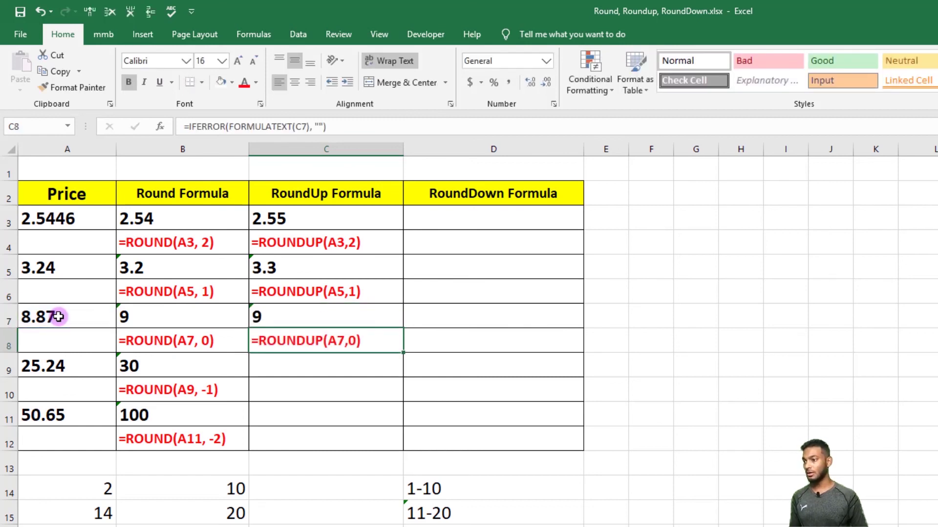
click(250, 316)
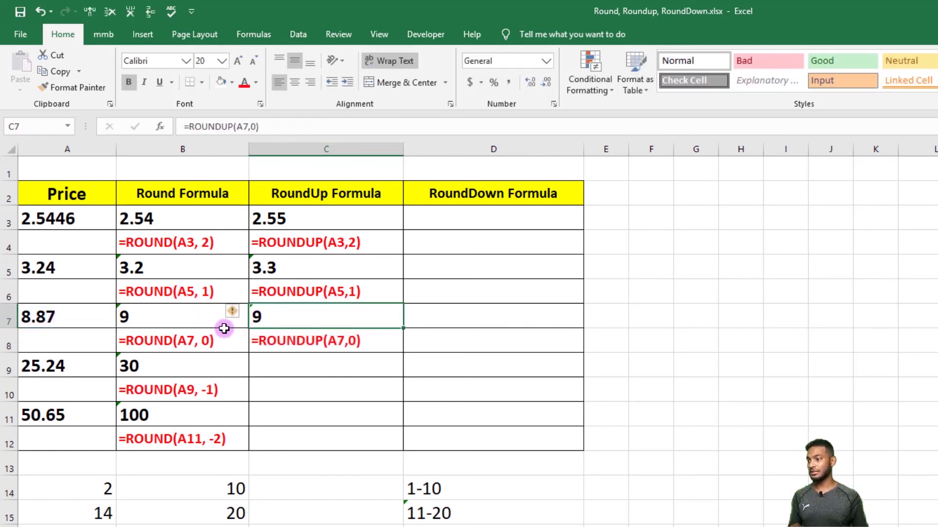
Change the third price in A7 from 8.87 to 8.23
click(52, 322)
double_click(35, 316)
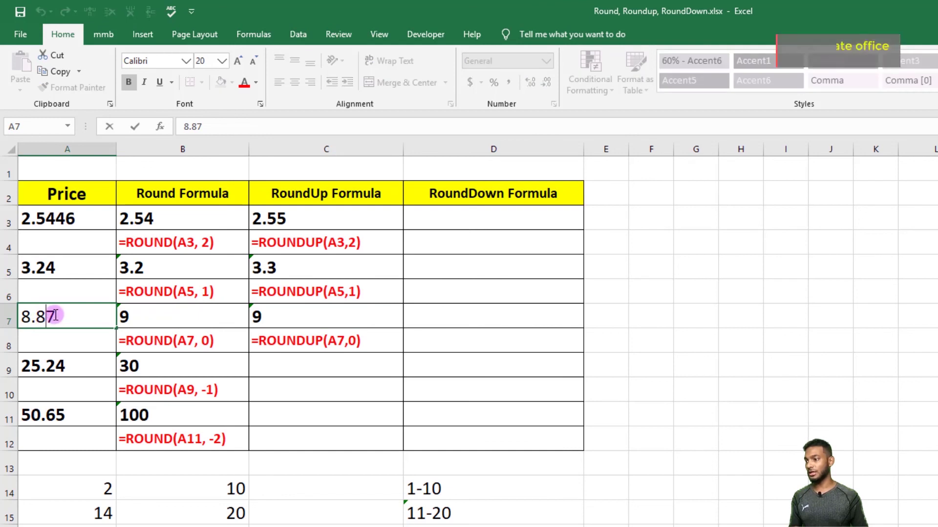
drag(35, 316, 54, 316)
text(23)
key(ctrl+Return)
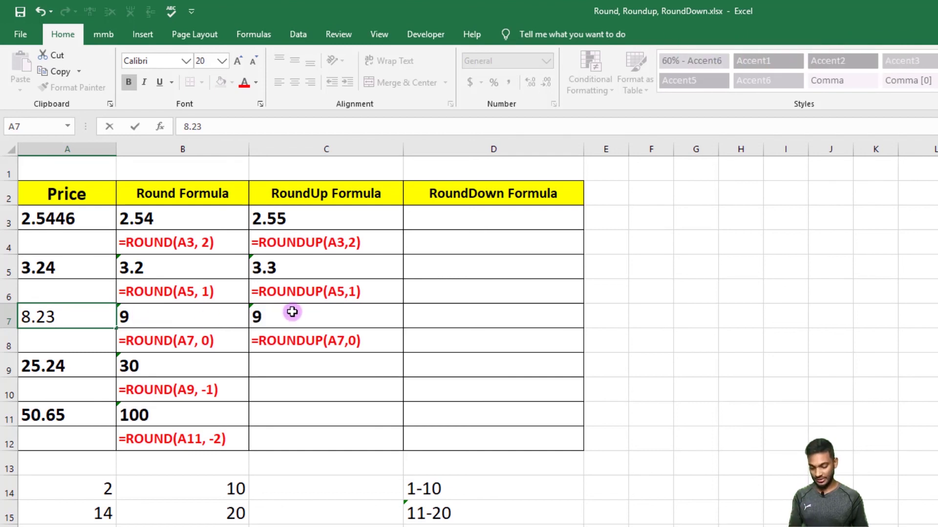
key(Return)
Enter =ROUNDUP(A9,-1) in C9 so 25.24 rounds up to 30
click(193, 362)
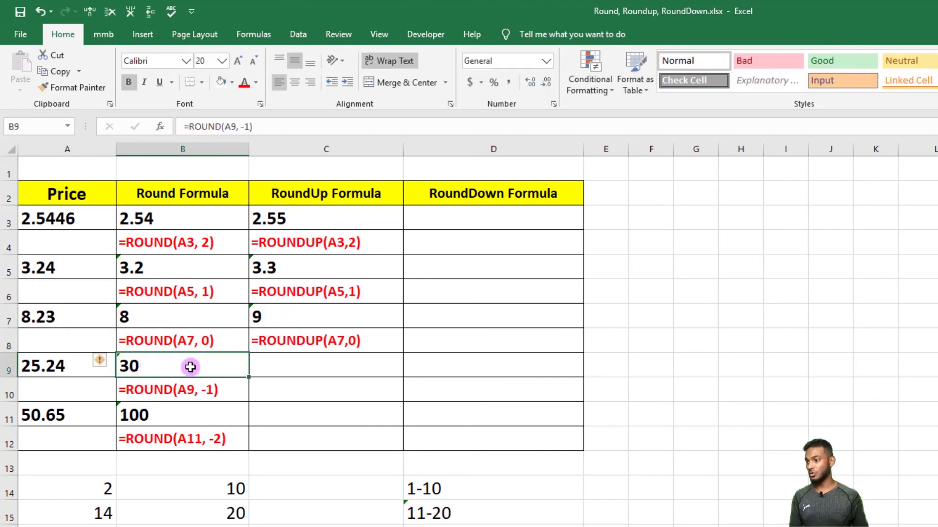
click(261, 368)
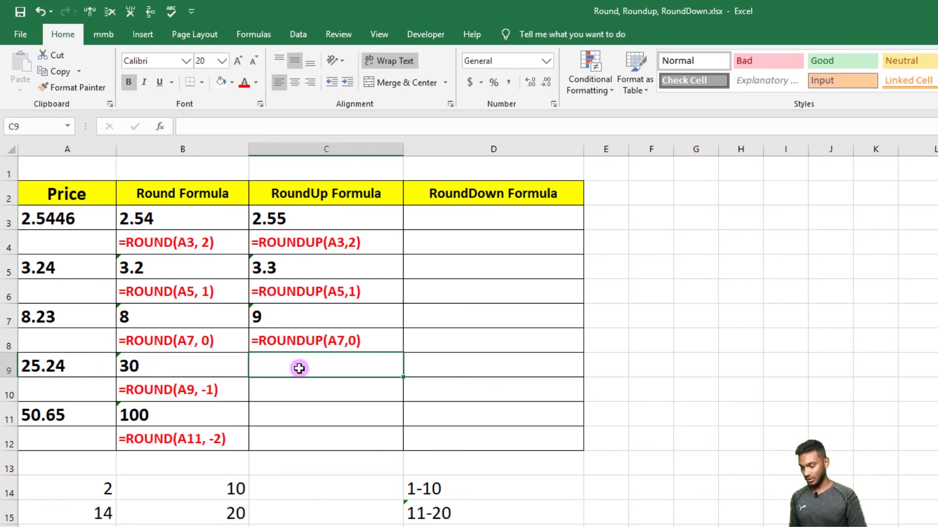
text(=r)
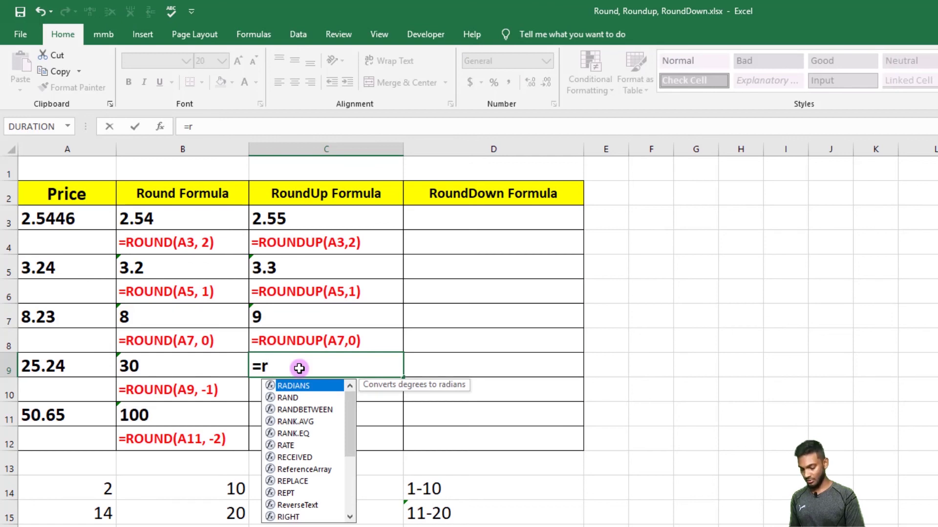
text(ound)
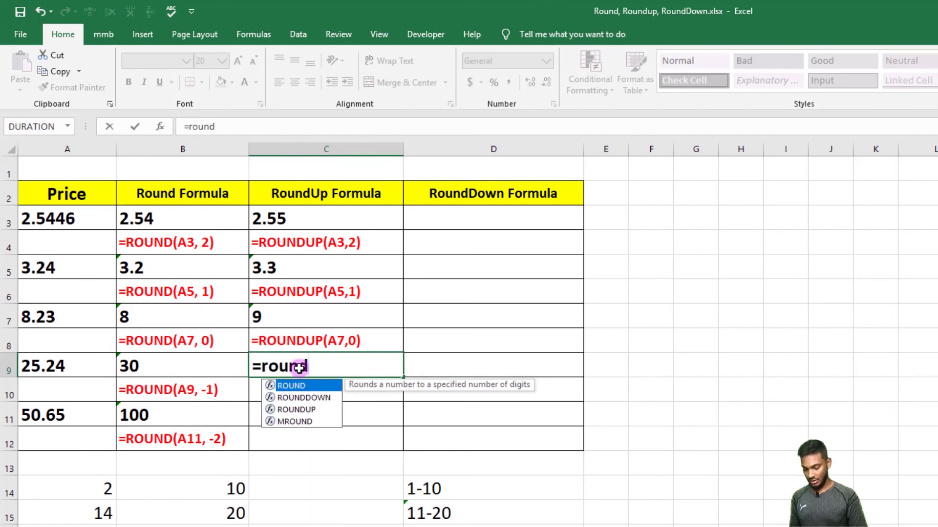
text(up()
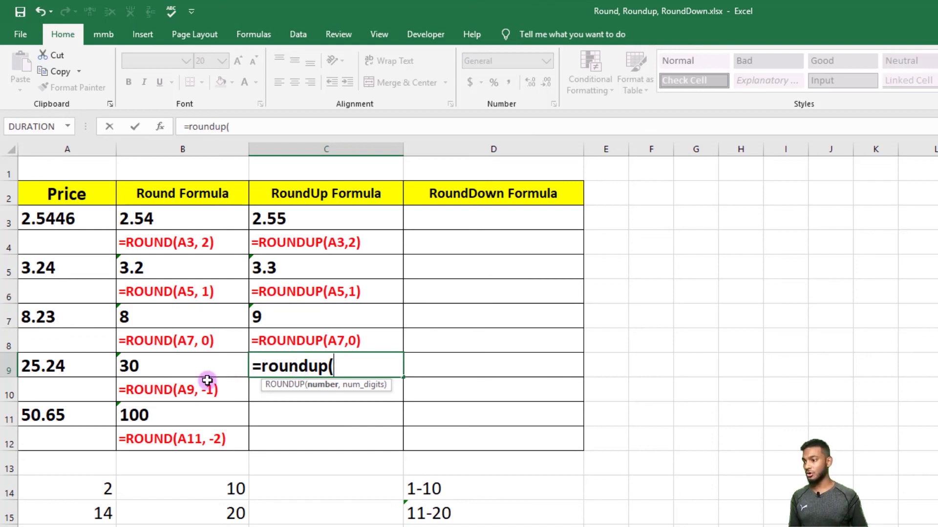
click(72, 369)
text(, -41)
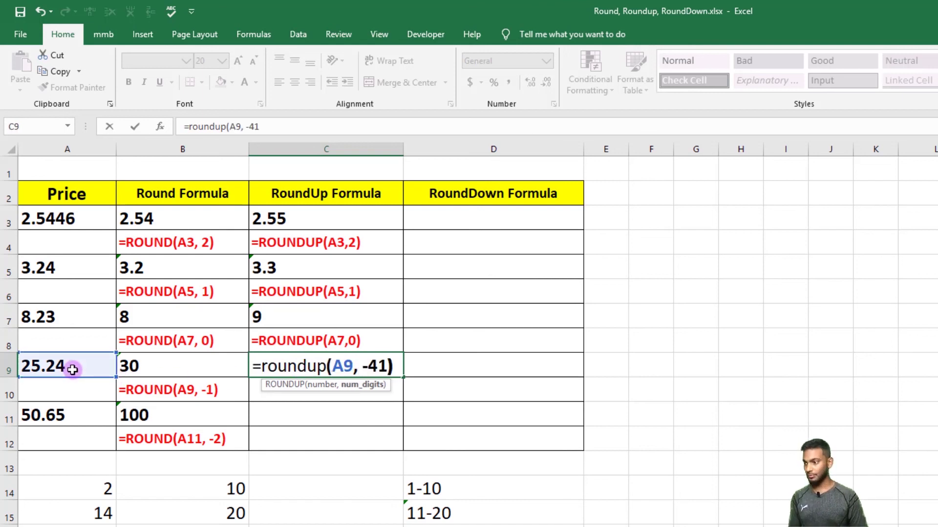
key(BackSpace)
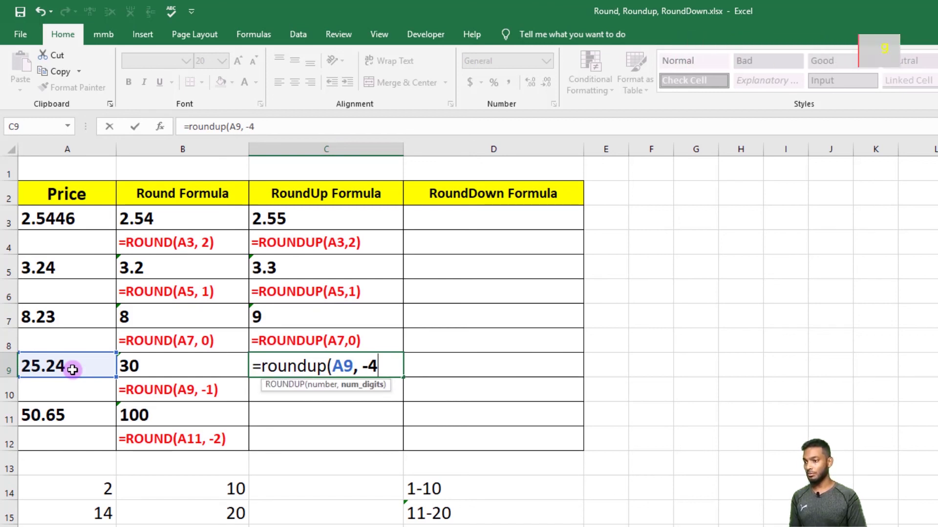
key(BackSpace)
text(1))
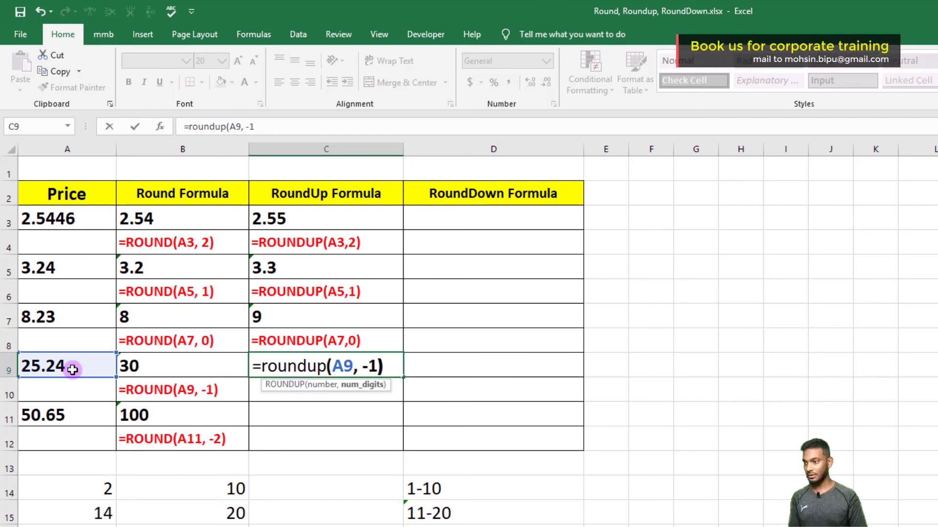
click(433, 364)
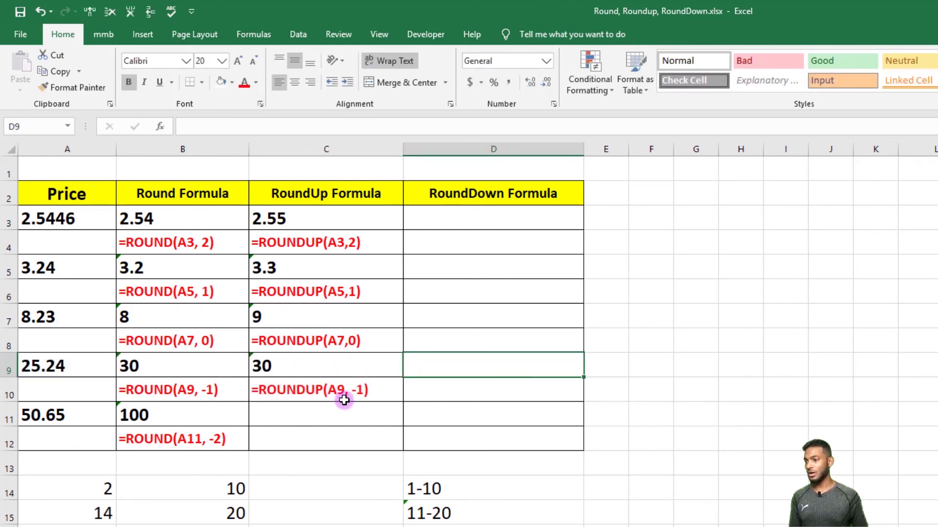
Change the fourth price in A9 from 25.24 to 24.24
double_click(33, 367)
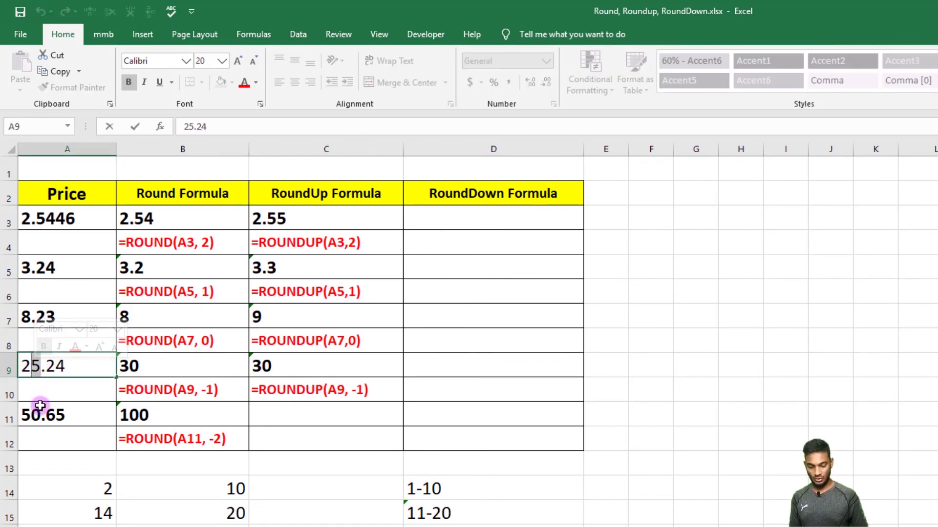
text(4)
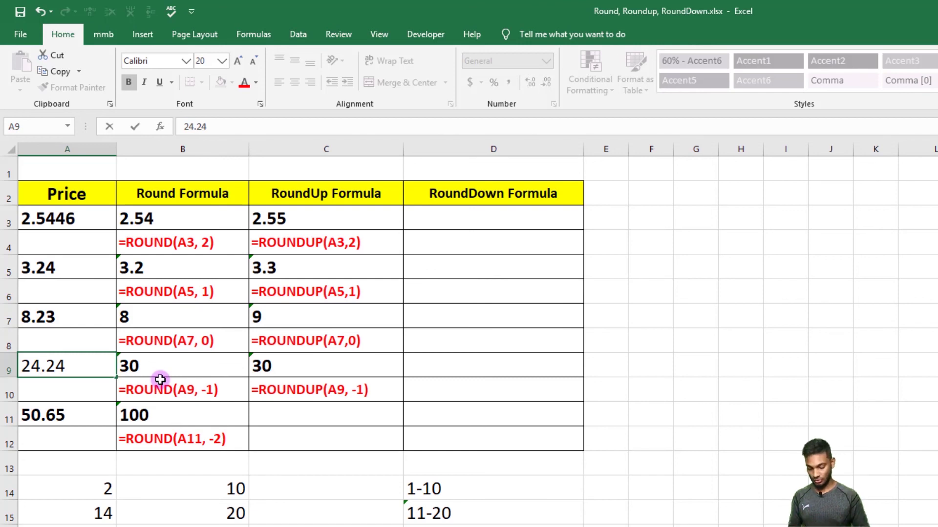
key(Return)
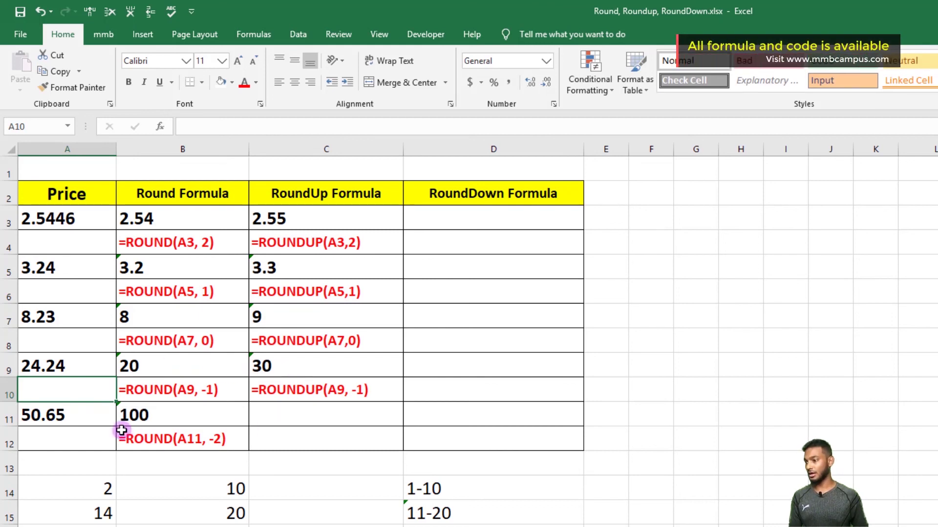
Enter =ROUNDUP(A11, -2) in C11 so the last price rounds up to 100
click(83, 415)
click(326, 413)
text(=)
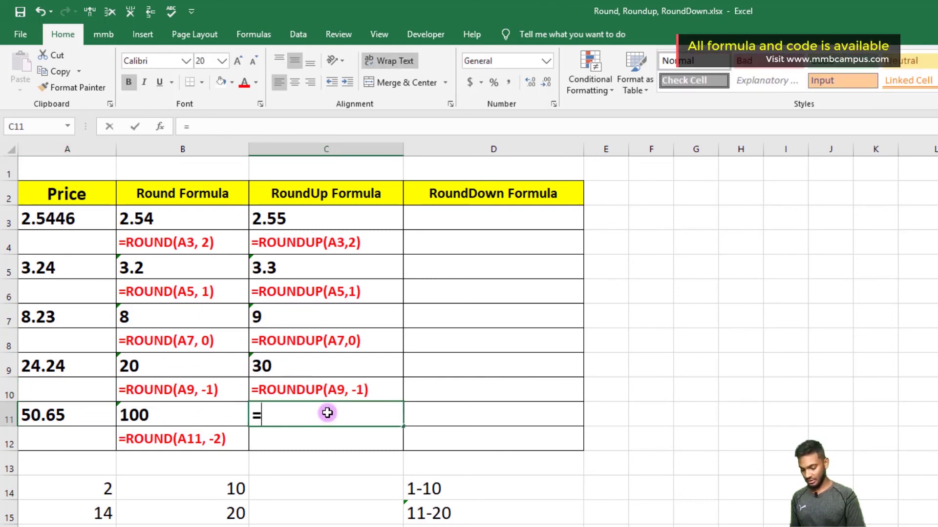
text(round)
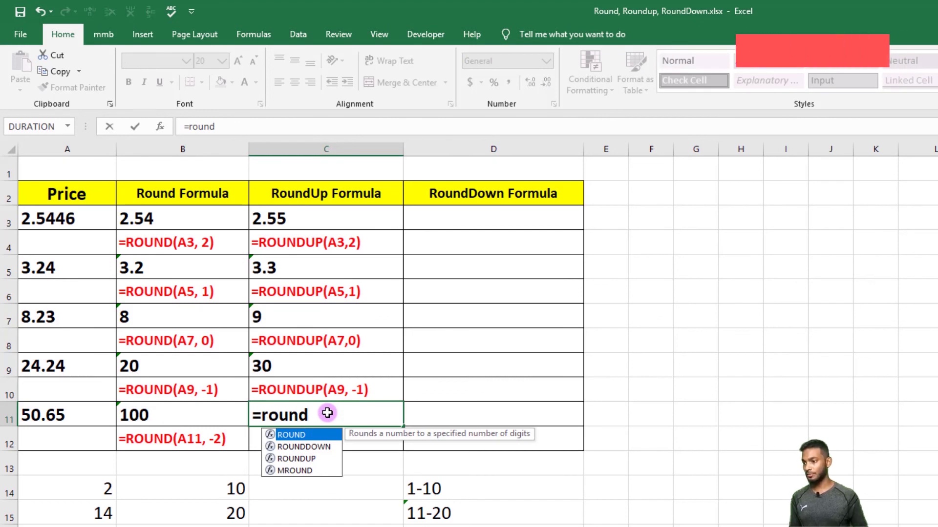
double_click(314, 458)
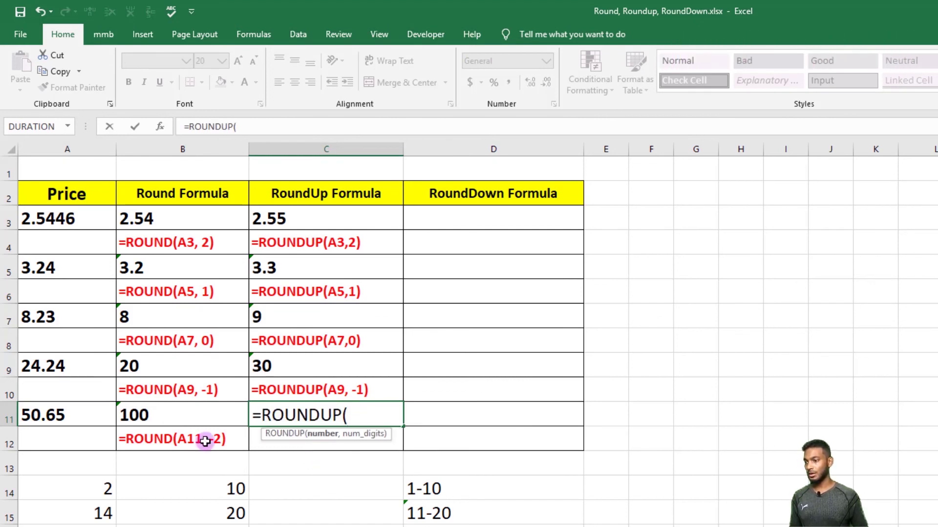
click(40, 416)
text(,)
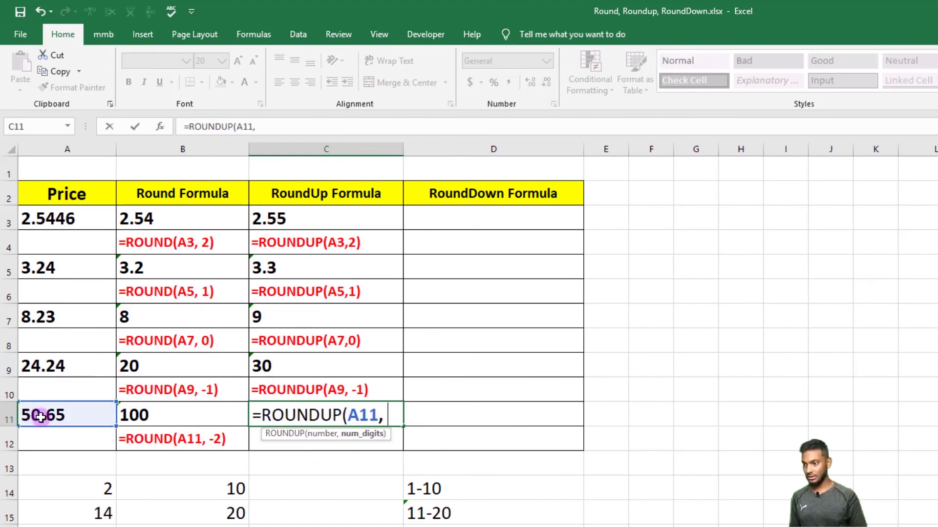
text( -2))
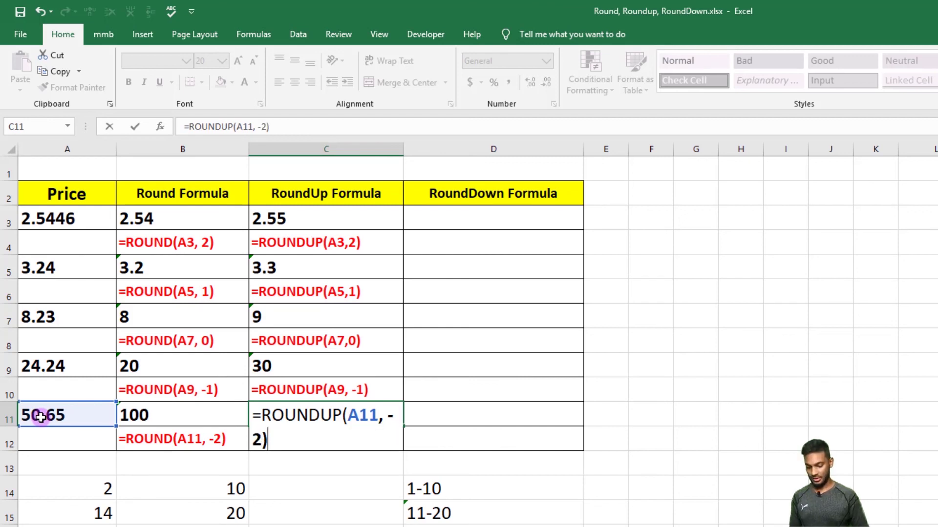
key(Return)
click(266, 418)
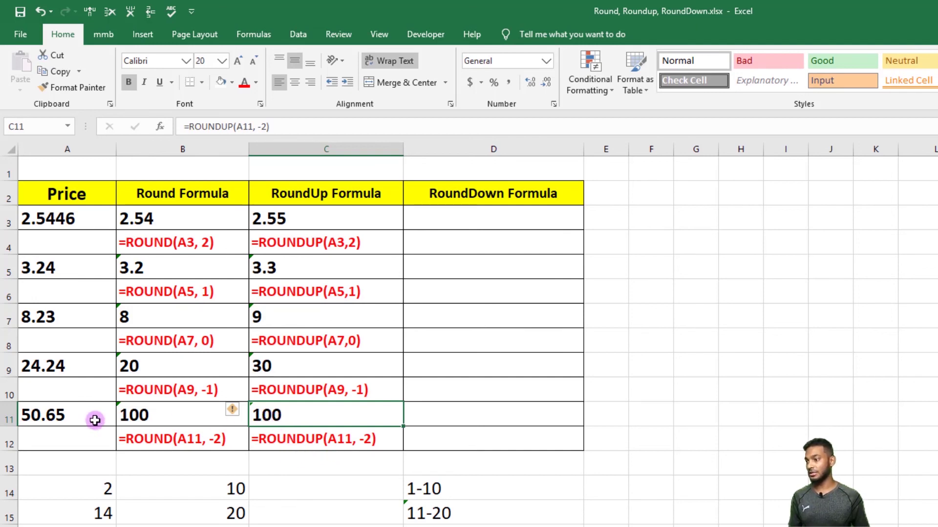
Change the last price in A11 from 50.65 to 40.65
double_click(26, 415)
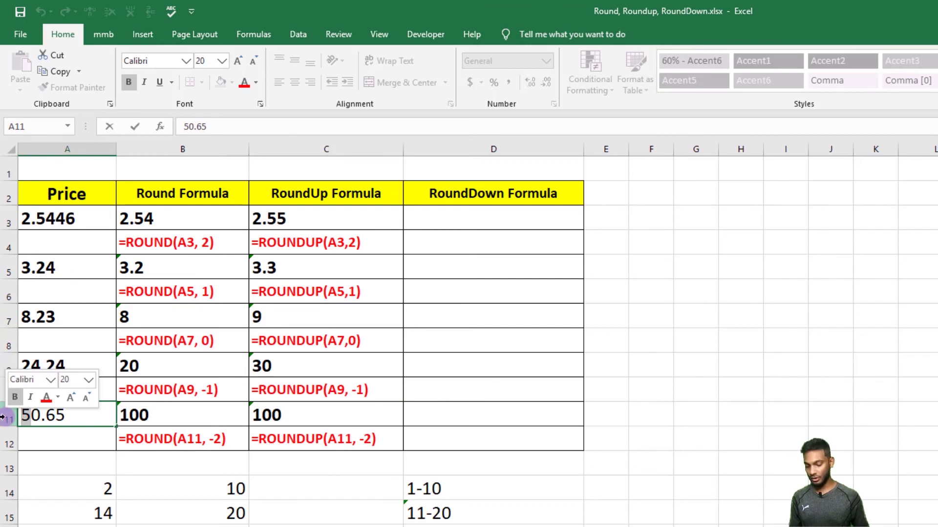
text(4)
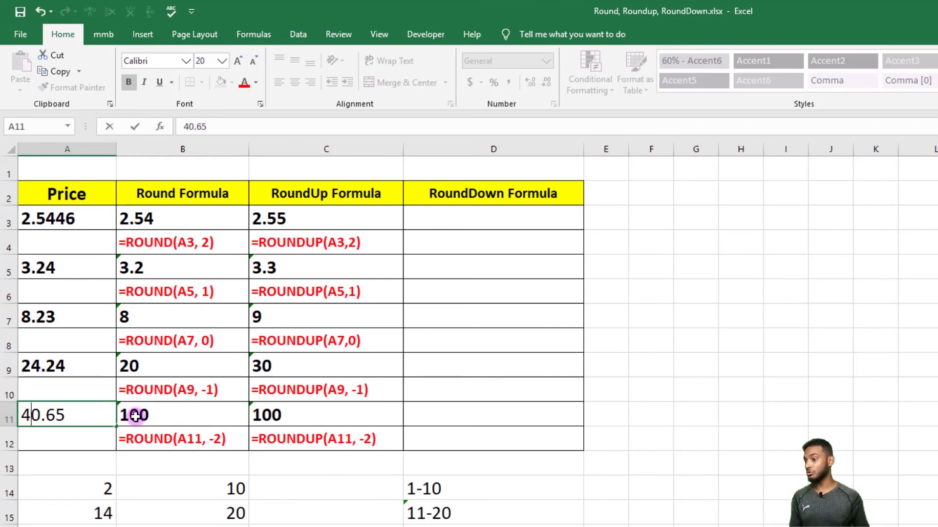
key(Return)
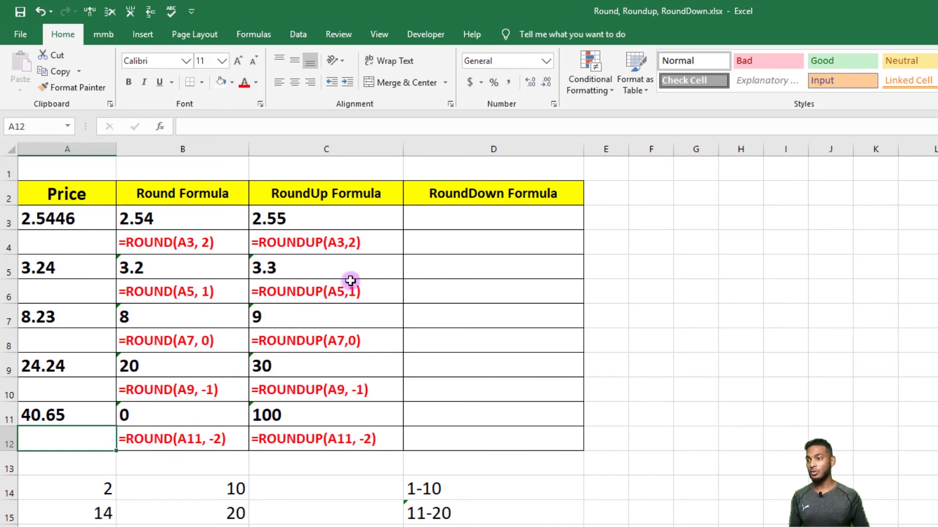
Enter =ROUNDDOWN(A3,2) in D3 so the first price rounds down to 2.54
click(443, 222)
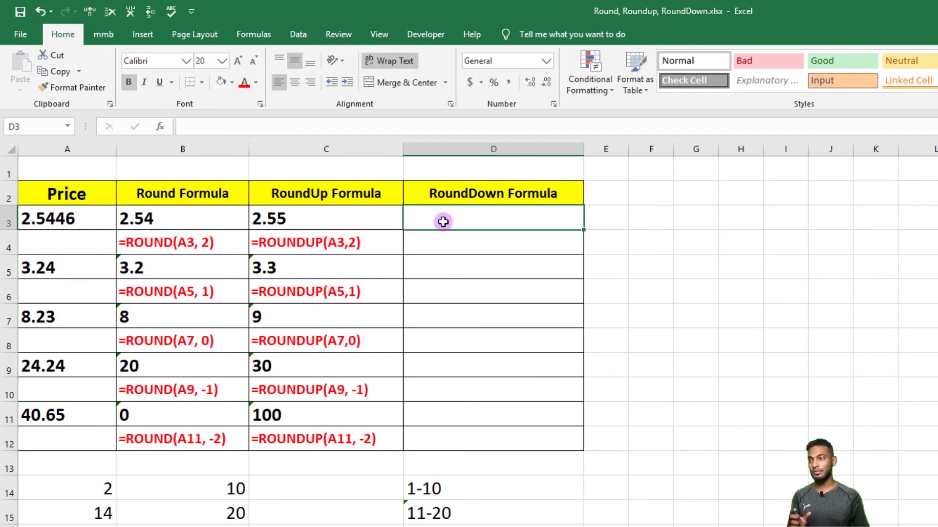
text(=ro)
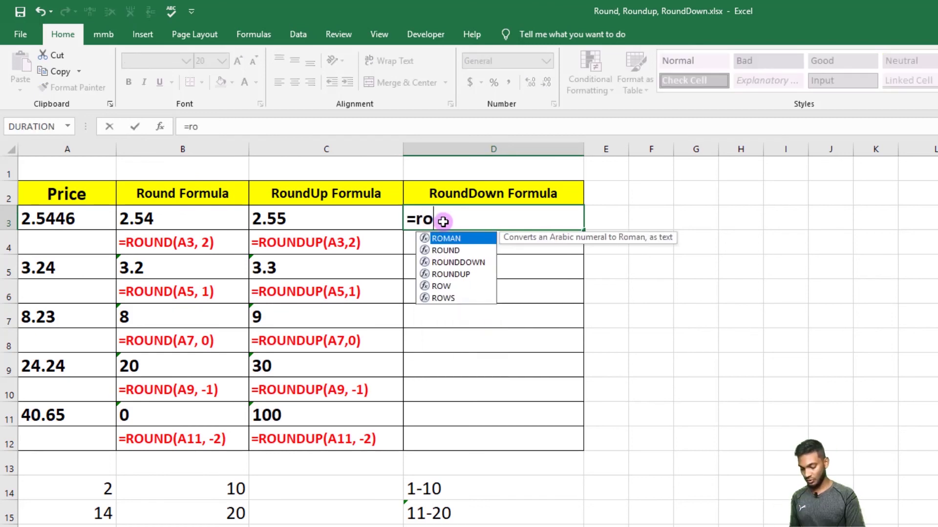
text(und)
double_click(464, 251)
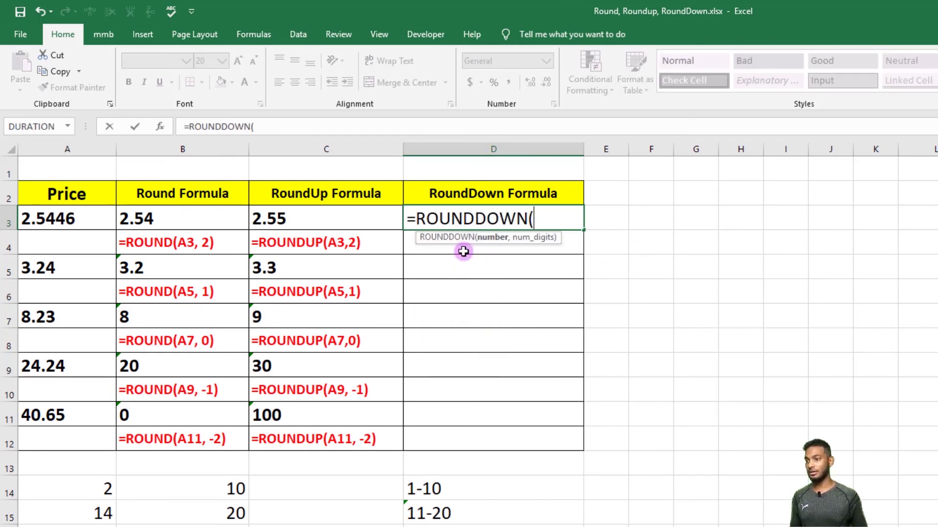
click(57, 216)
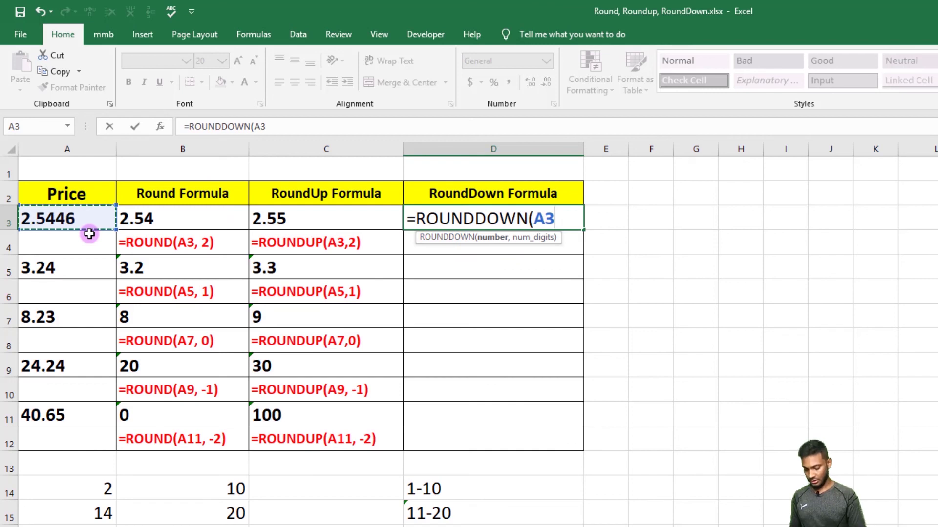
text(,2)
key(Return)
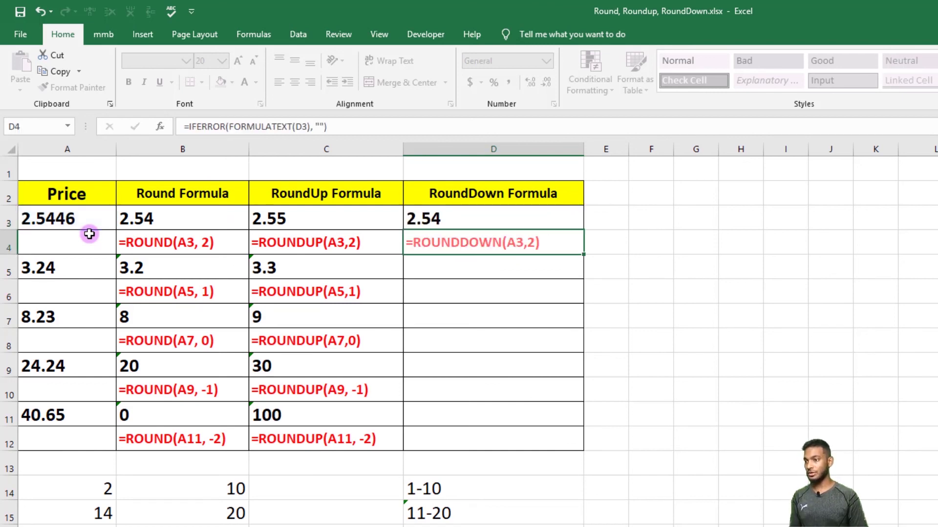
click(449, 218)
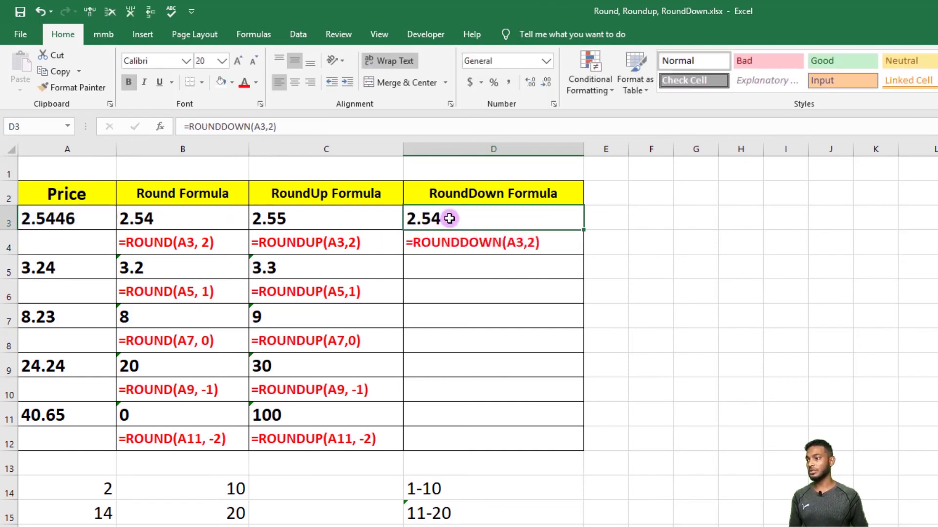
Change the first price in A3 from 2.5446 to 2.5456
double_click(60, 218)
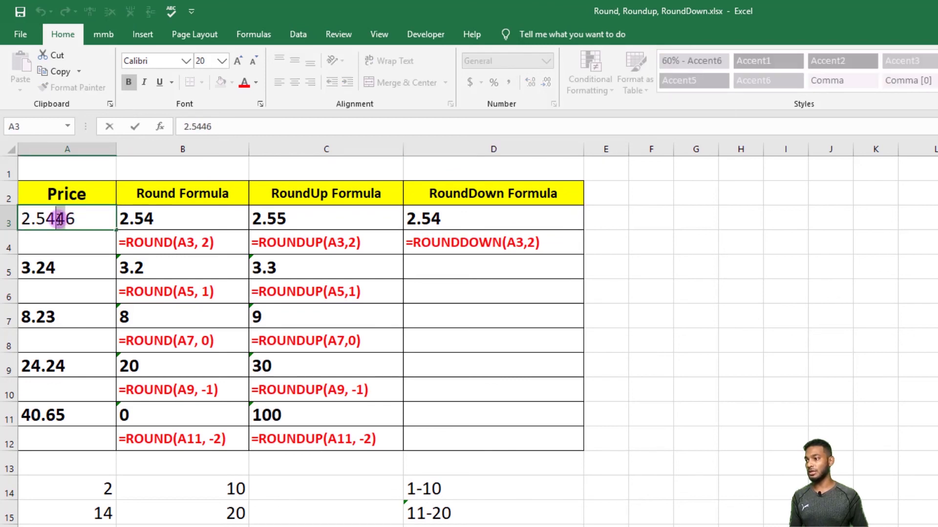
drag(55, 218, 65, 219)
text(5)
key(Return)
click(105, 224)
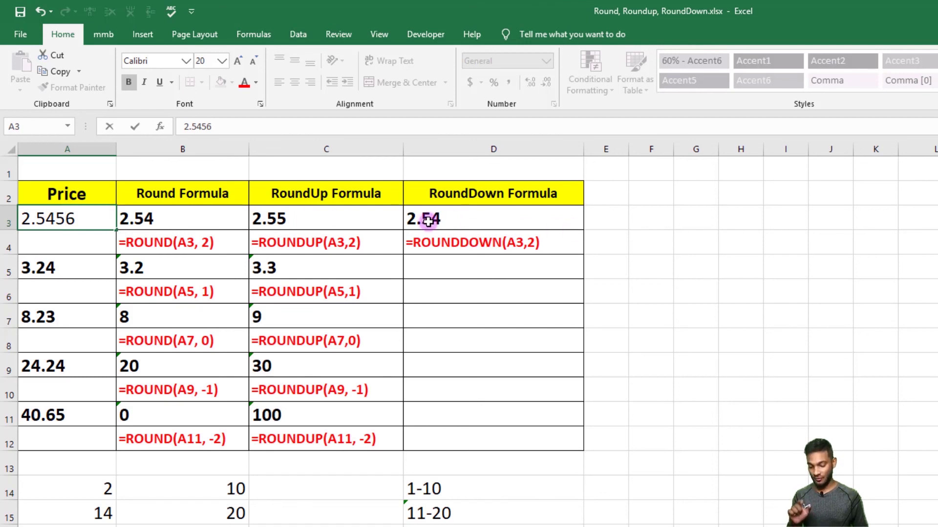
Commit the 2.5456 price and enter =ROUNDDOWN(A5,1) in D5
key(Return)
click(445, 266)
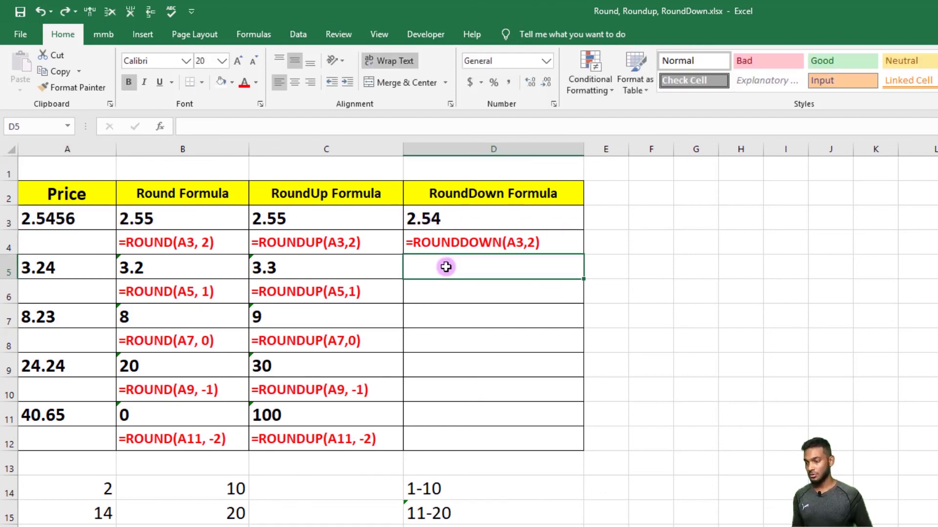
text(=ro)
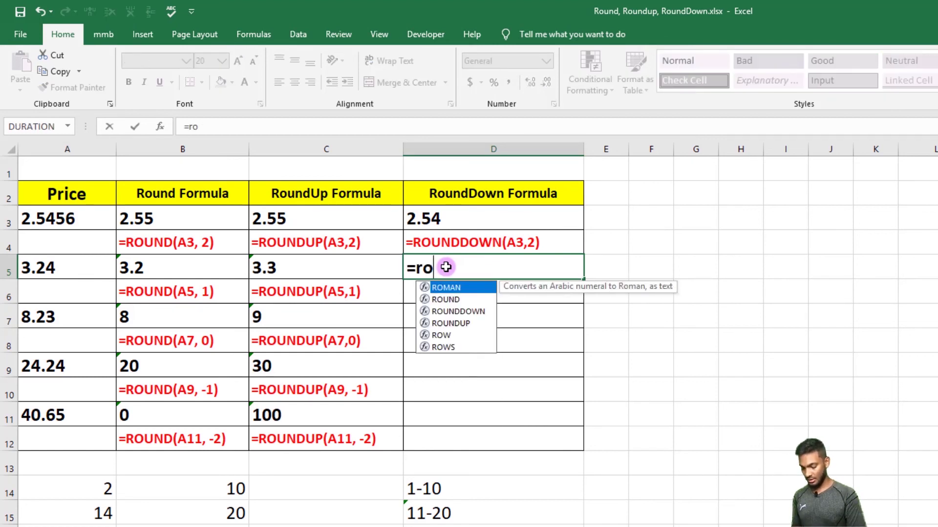
text(und)
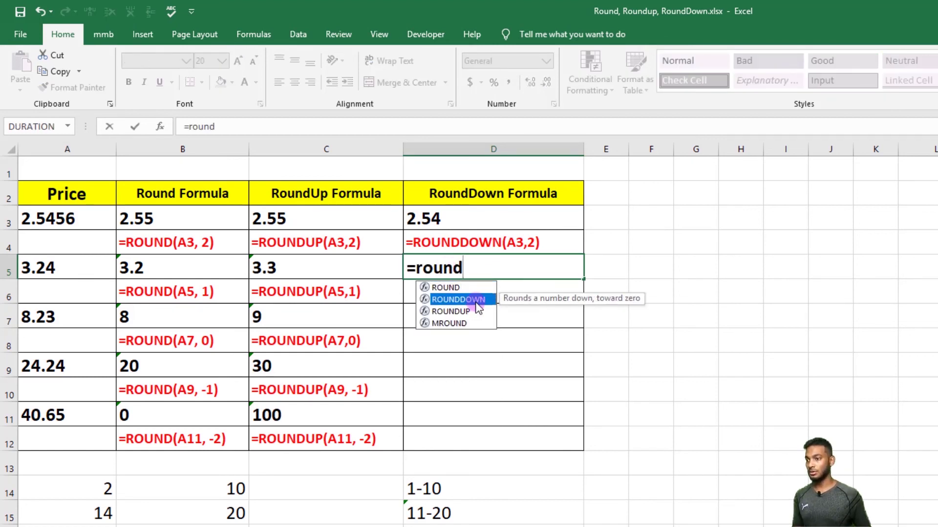
double_click(470, 299)
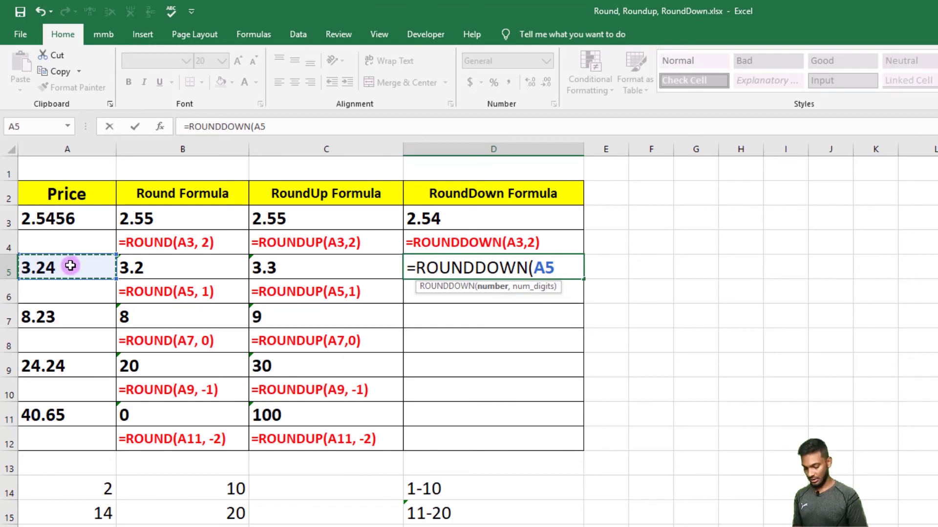
text(,1))
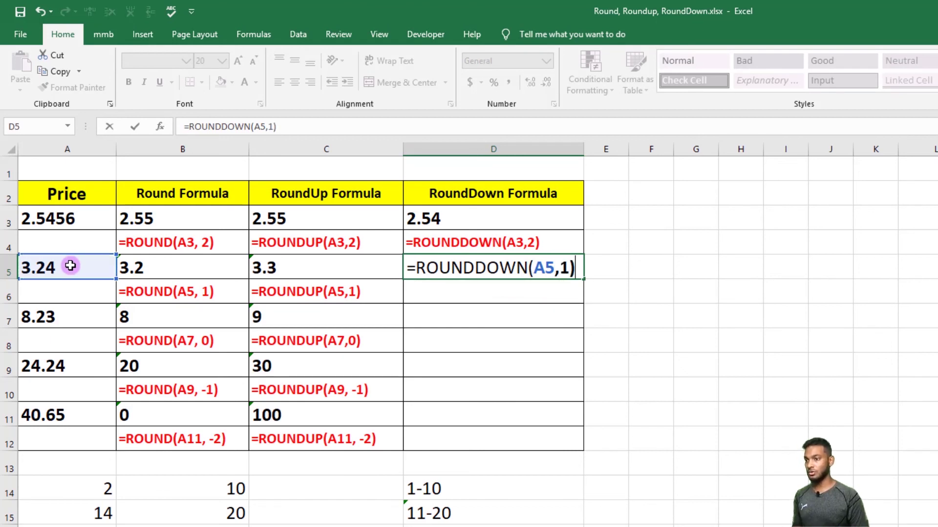
key(Return)
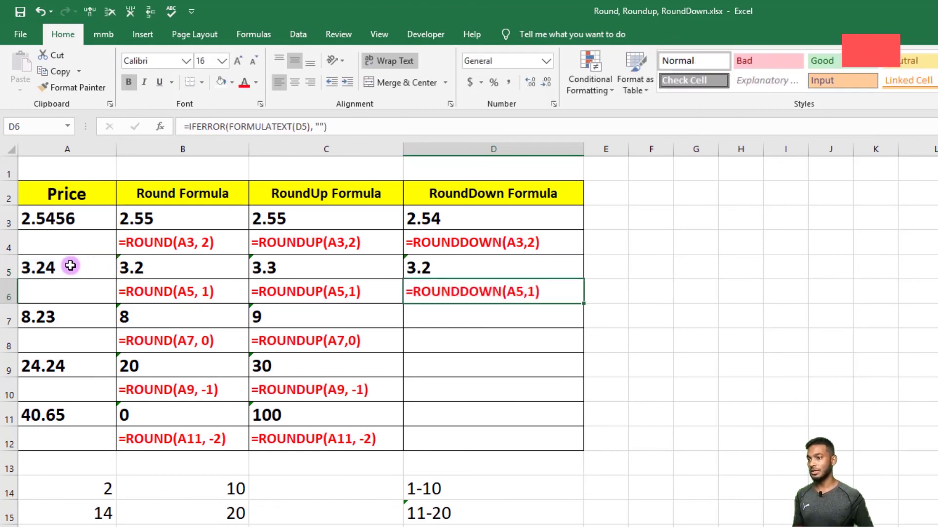
click(430, 276)
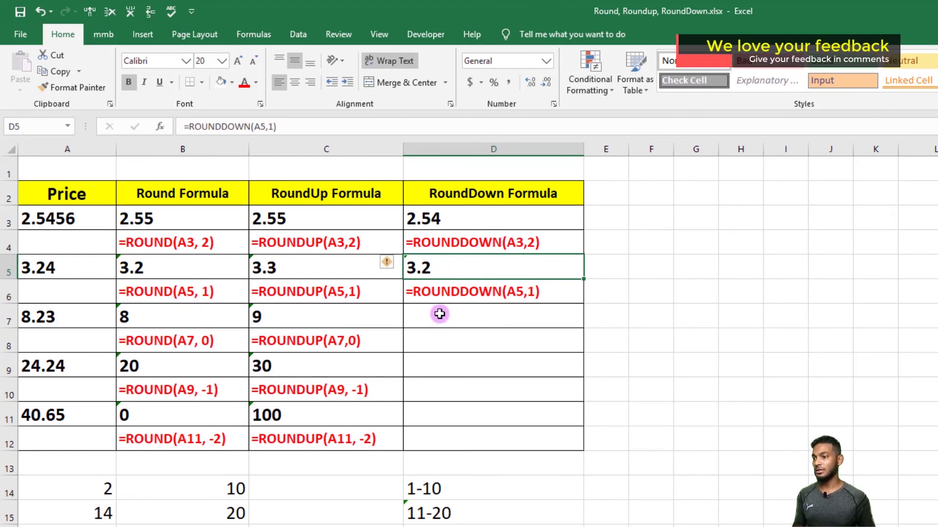
Change the second price in A5 from 3.24 to 3.55
double_click(56, 268)
drag(55, 268, 39, 266)
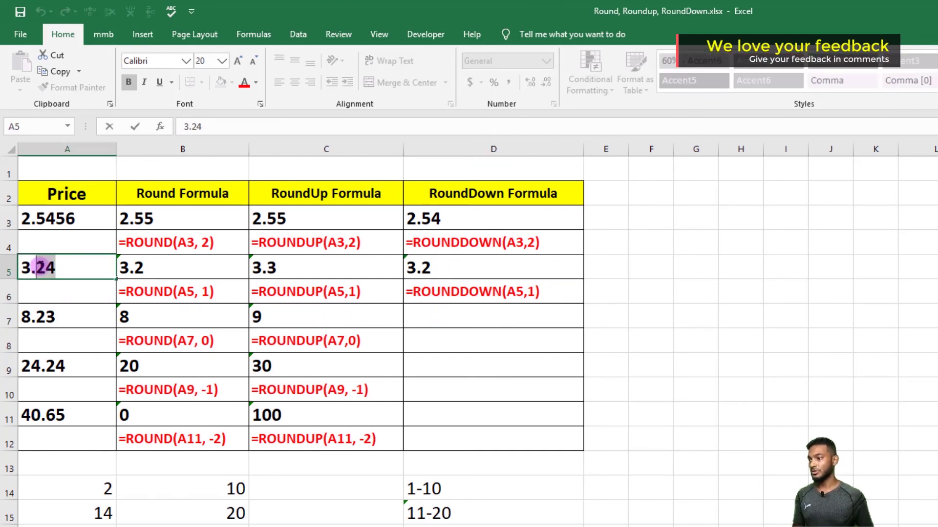
text(55)
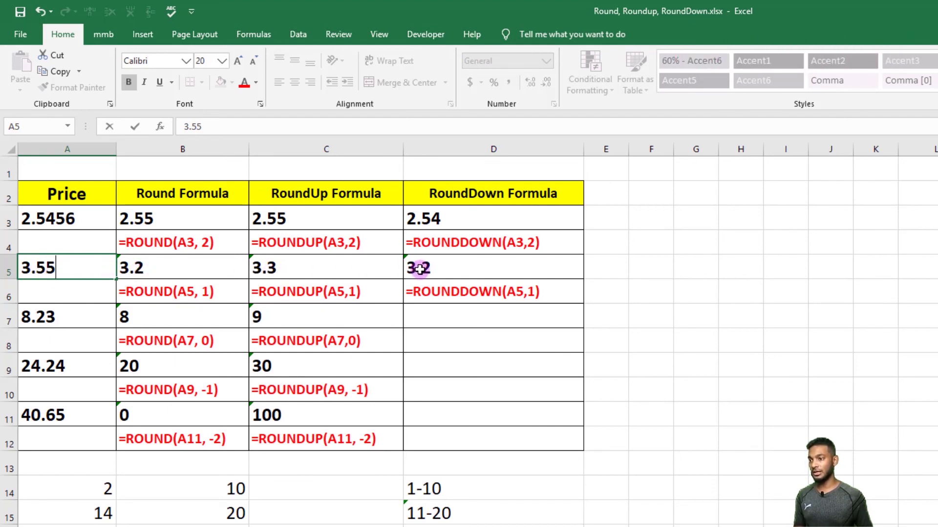
key(Return)
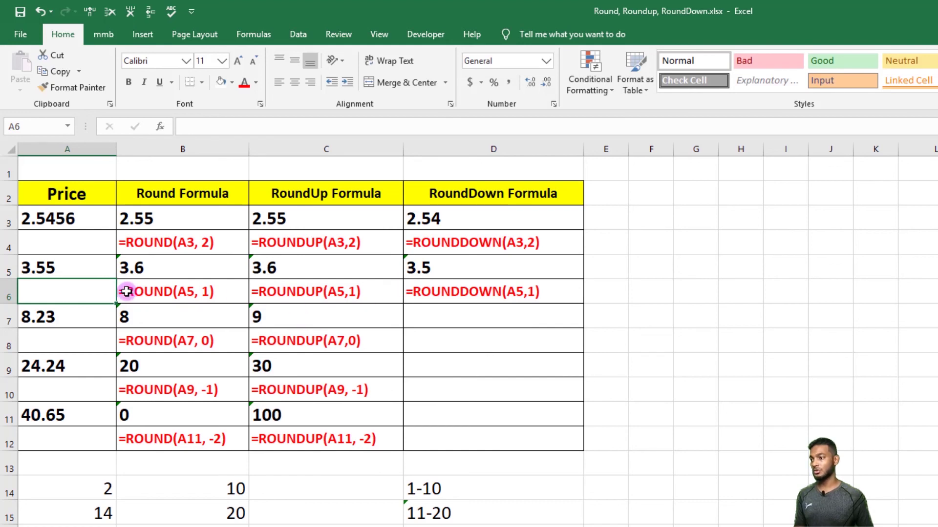
click(475, 317)
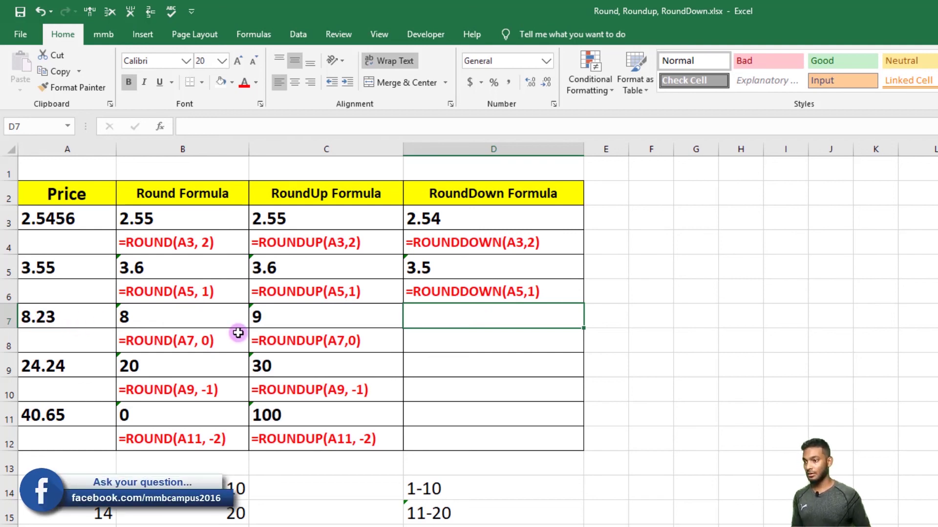
Enter =ROUNDDOWN(A7,0) in D7 so 8.23 rounds down to 8
text(round)
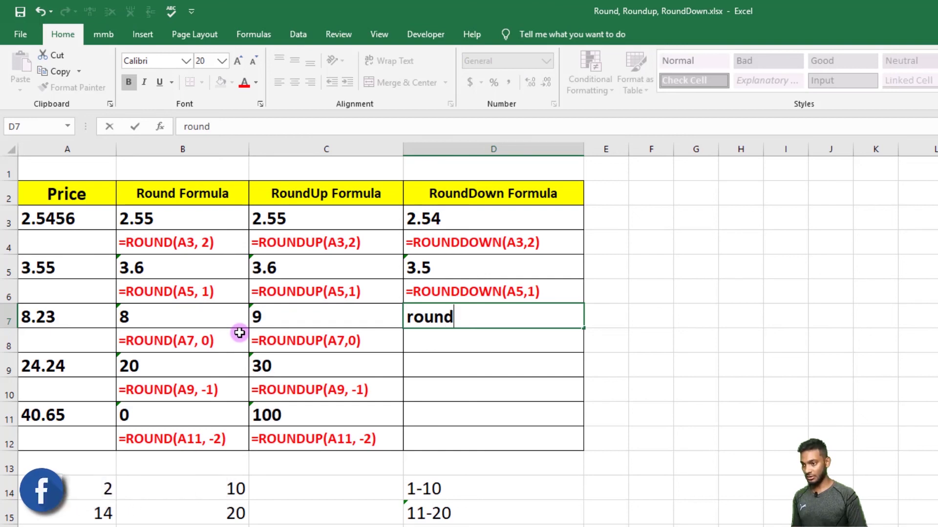
key(BackSpace)
key(BackSpace)
key(BackSpace)
key(BackSpace)
text(=r)
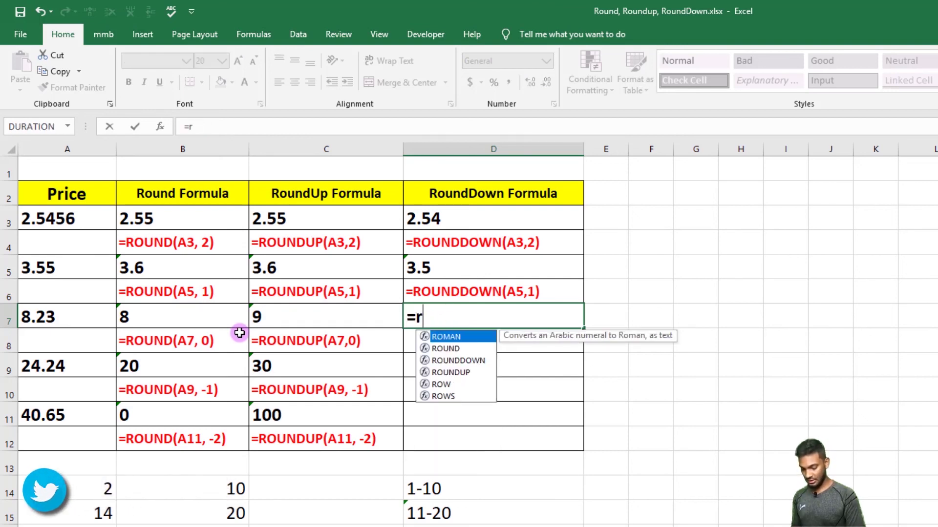
text(ound)
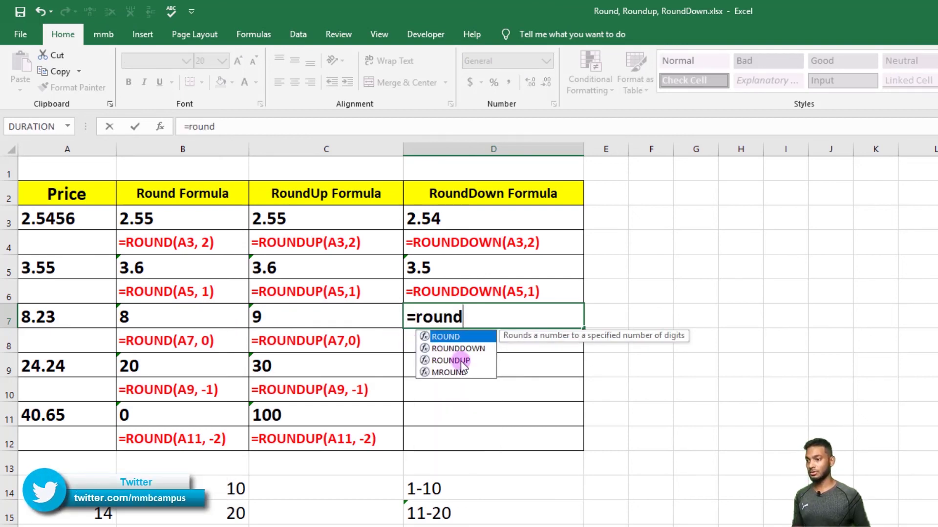
double_click(468, 350)
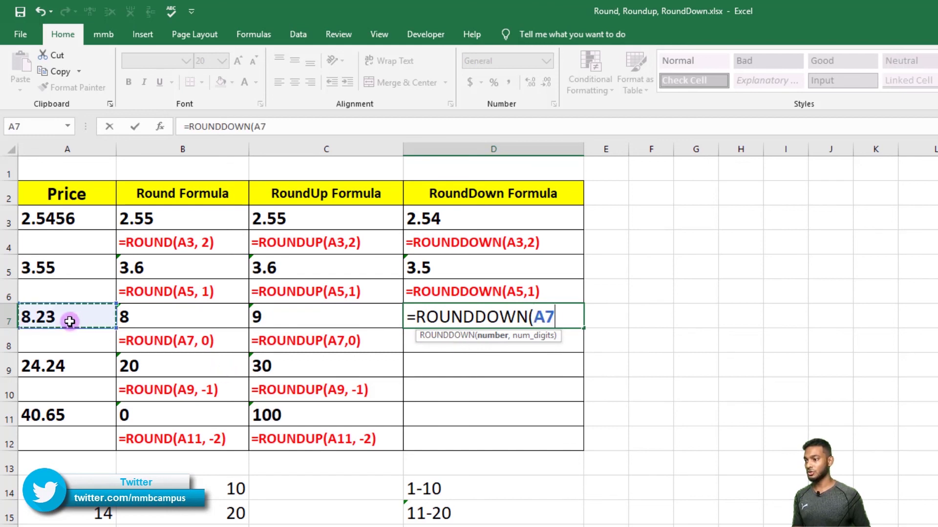
click(69, 321)
text(,0)
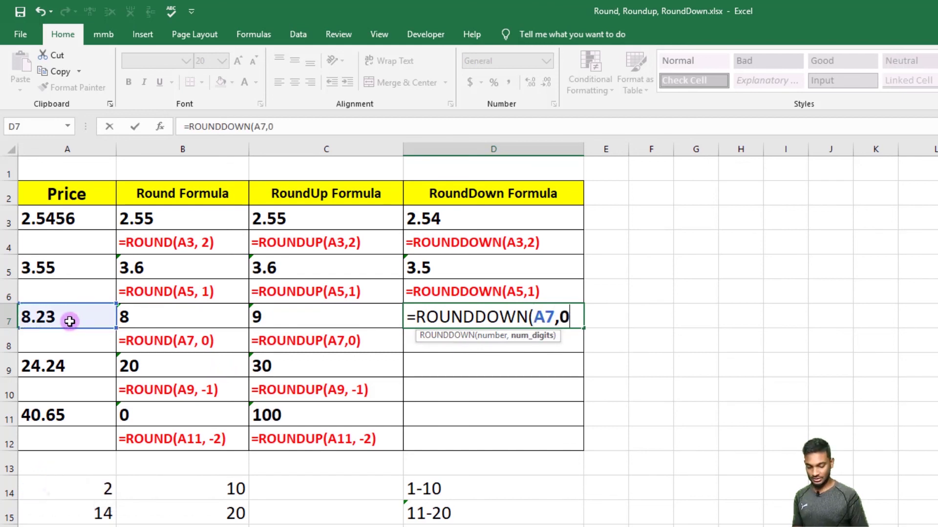
key(Return)
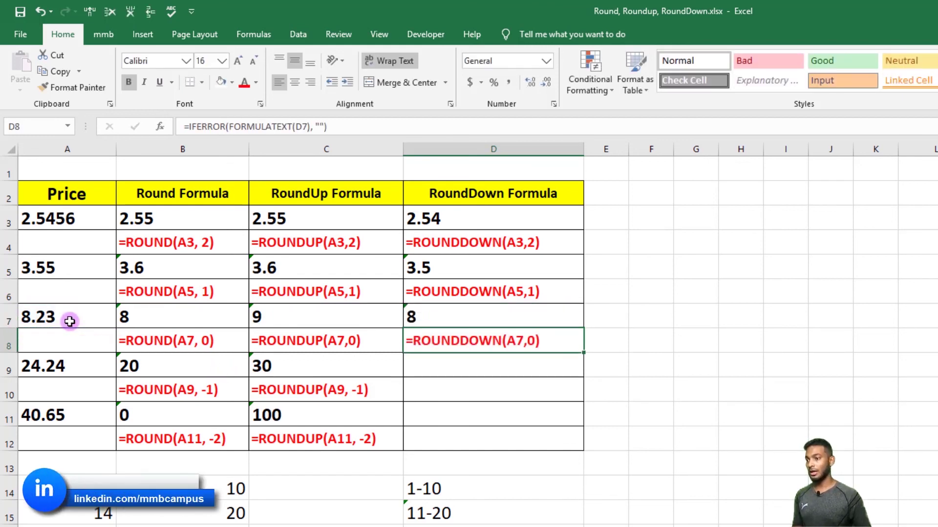
click(460, 311)
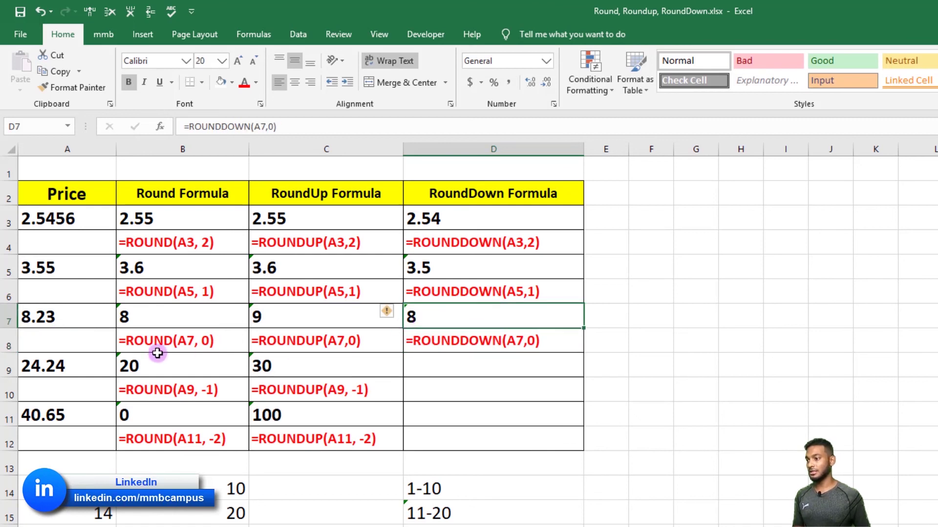
Change the third price in A7 from 8.23 to 8.53
click(45, 311)
double_click(45, 311)
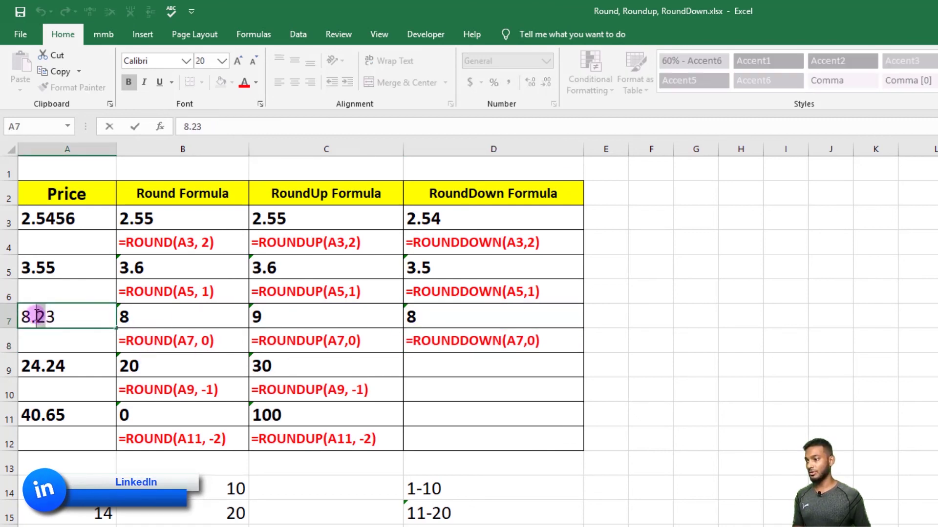
drag(46, 316, 38, 316)
text(5)
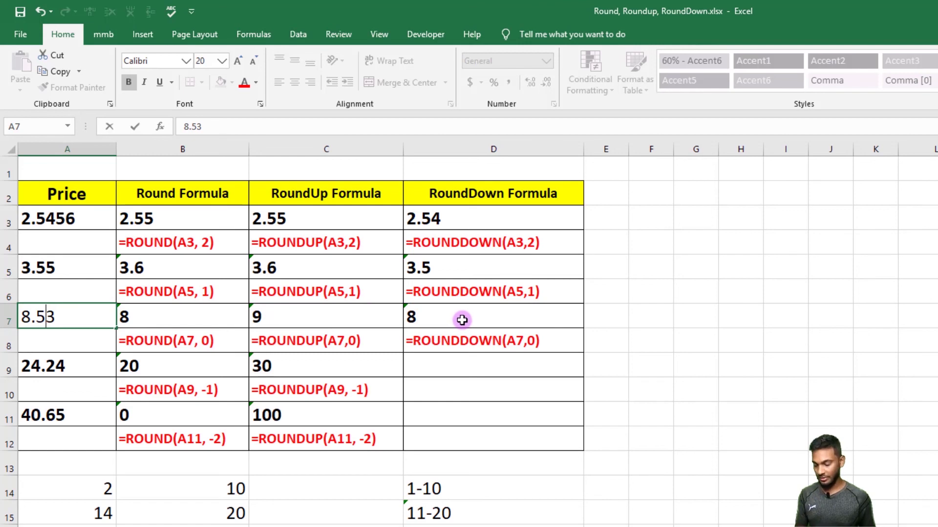
key(Return)
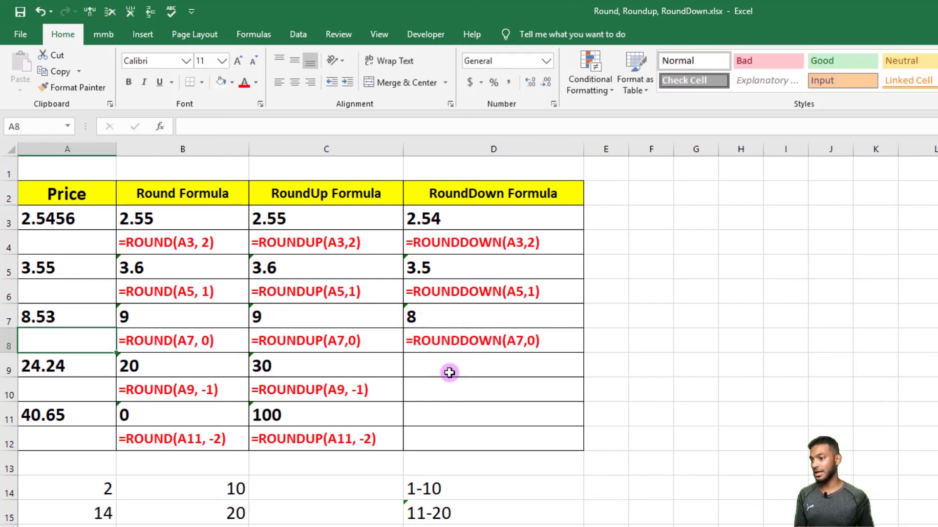
click(449, 373)
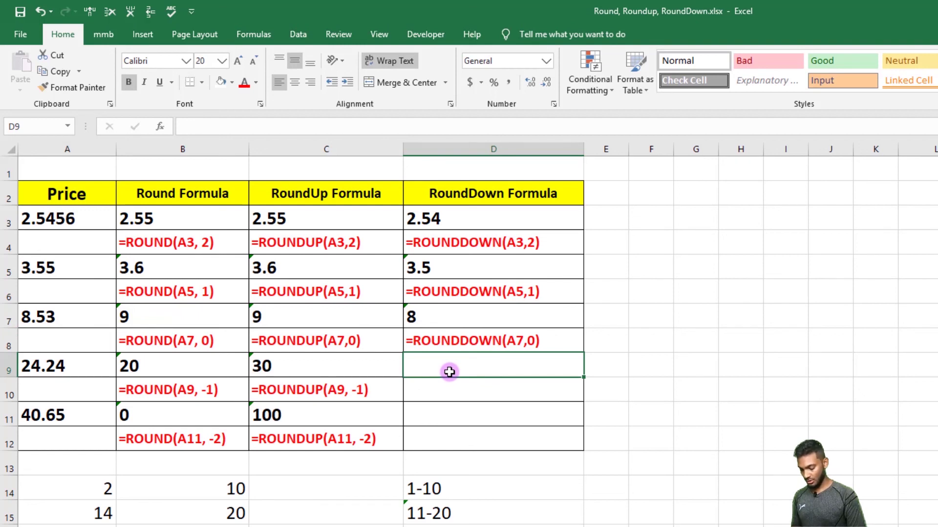
Enter =ROUNDDOWN(A9, -1) in D9 so 24.24 rounds down to 20
text(=r)
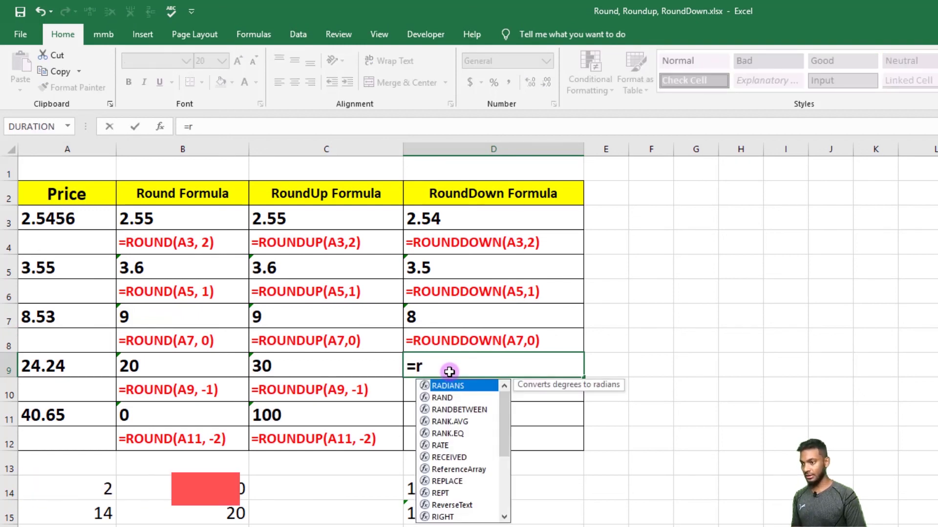
text(ound)
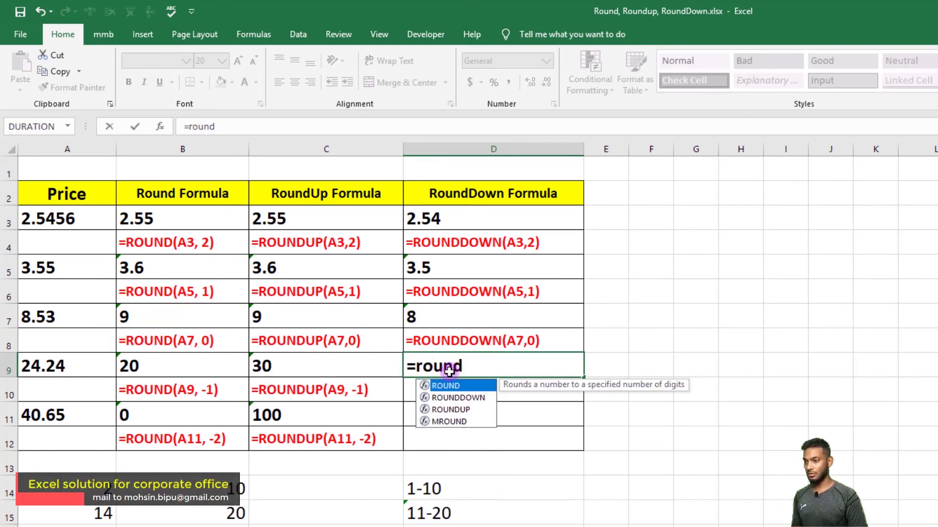
key(Down)
key(Tab)
click(80, 365)
text(,)
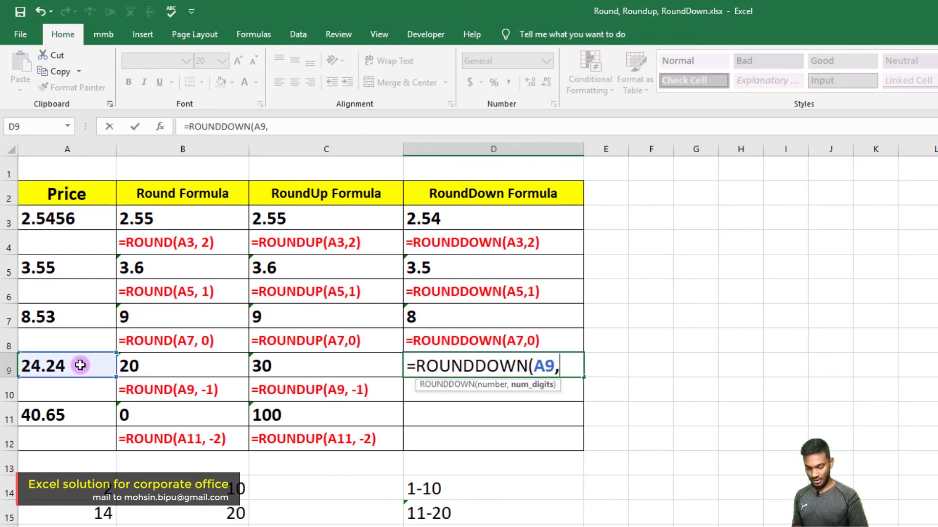
text( -1))
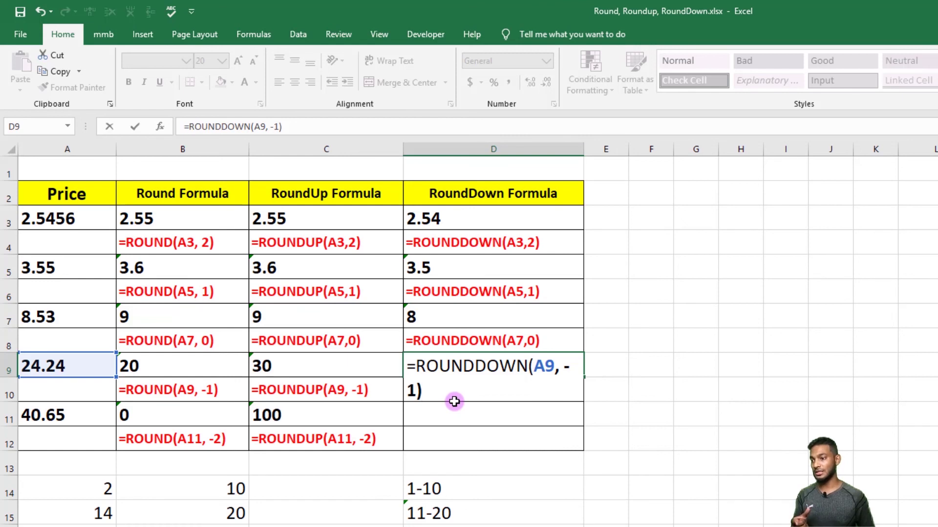
key(Return)
click(456, 369)
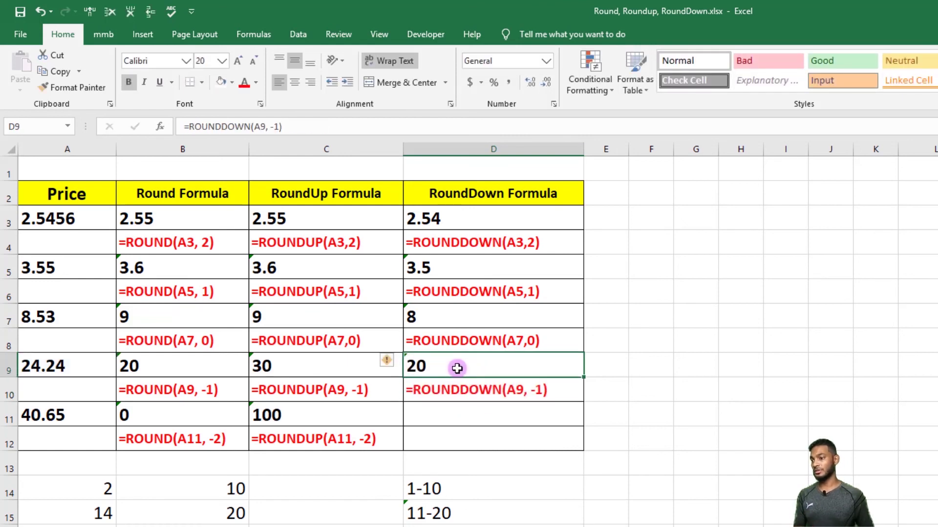
Change the fourth price in A9 from 24.24 to 25.24
double_click(35, 365)
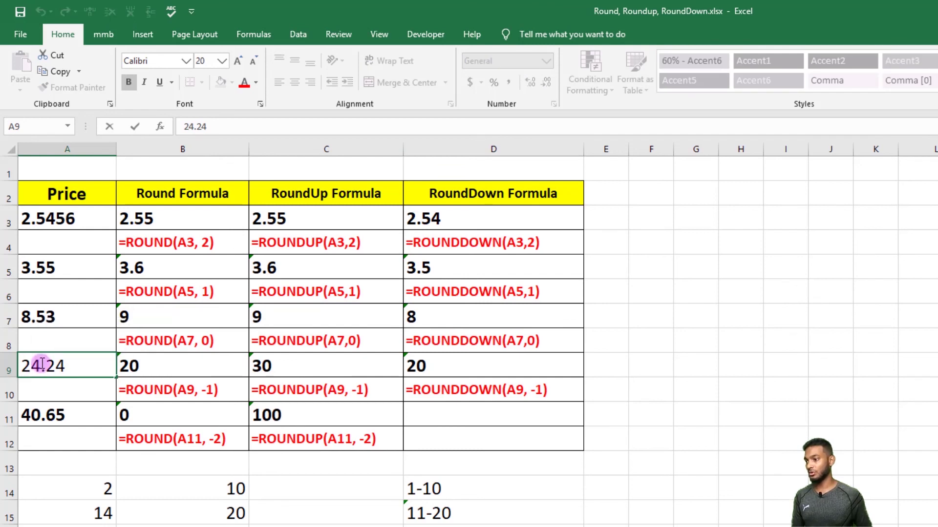
drag(42, 364, 34, 364)
text(5)
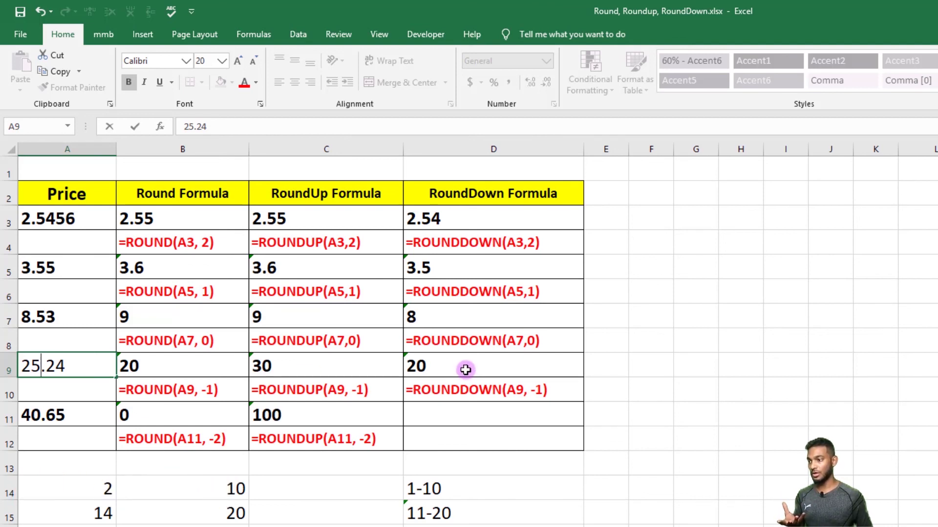
key(Return)
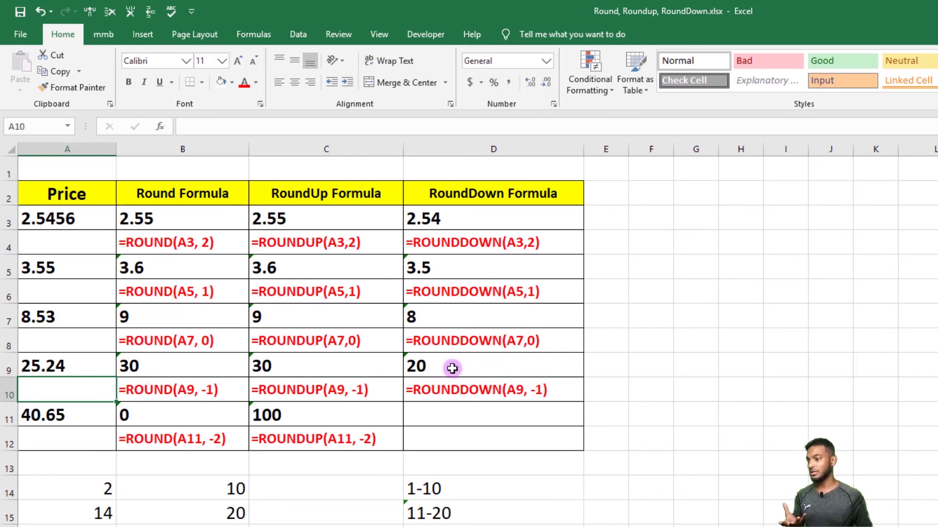
Enter =ROUNDDOWN(A11,-2) in D11 for the 40.65 price
click(441, 422)
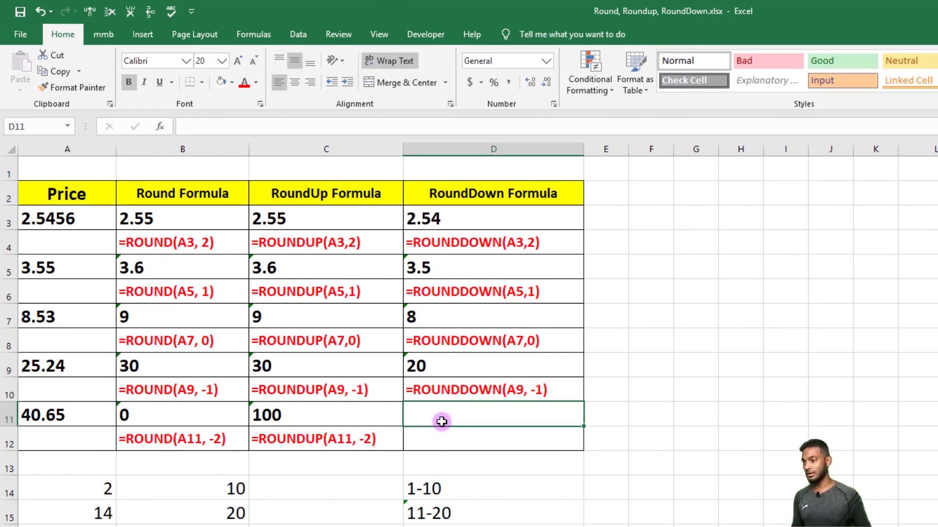
text(=ro)
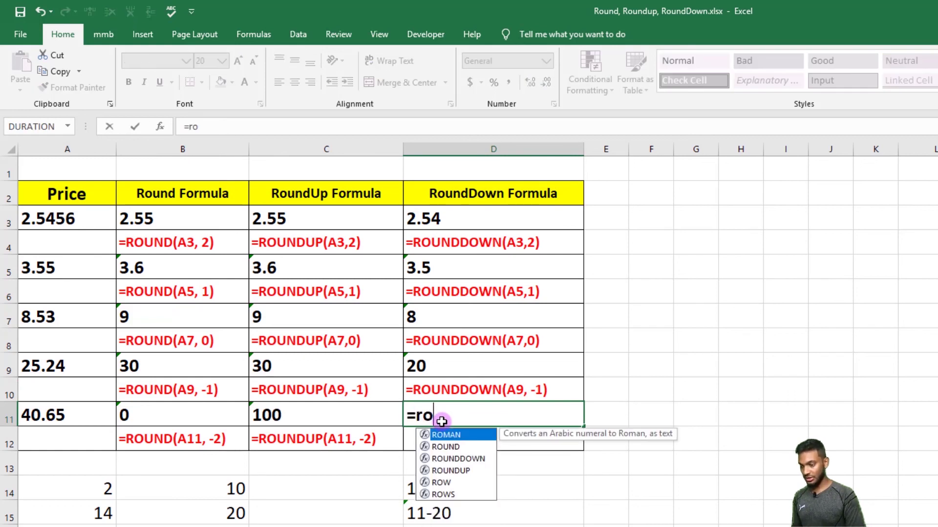
text(und)
double_click(464, 447)
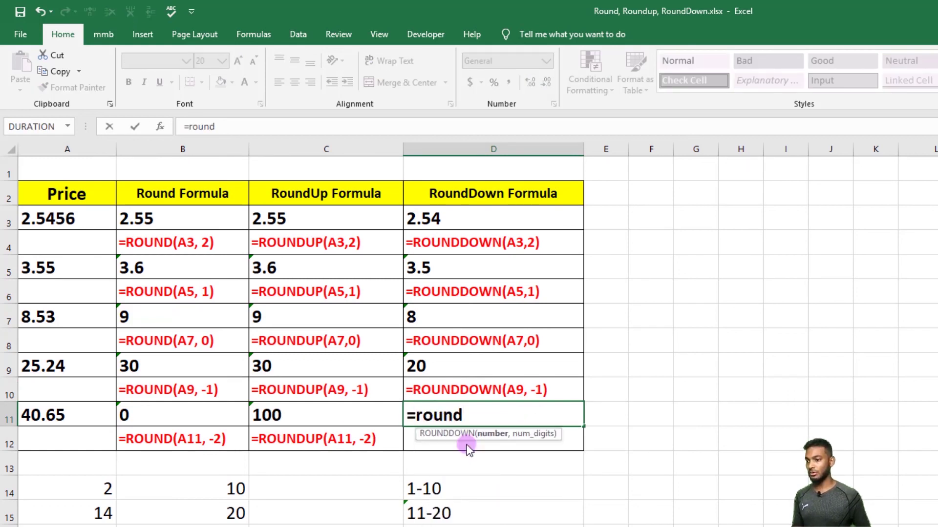
click(59, 421)
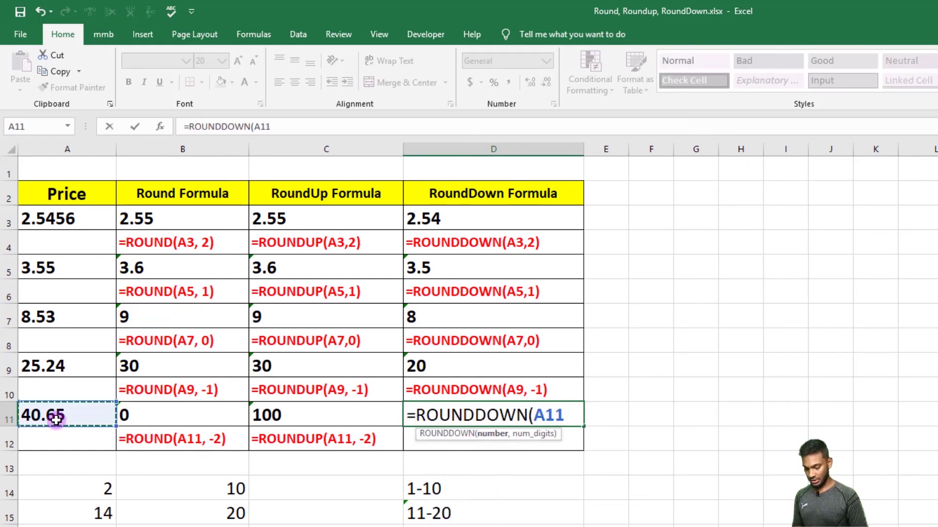
text(,-2)
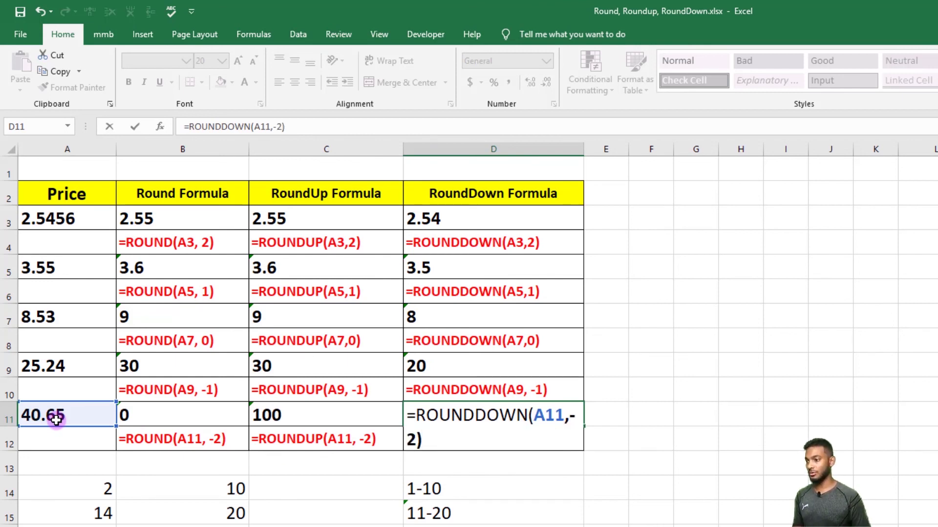
key(Return)
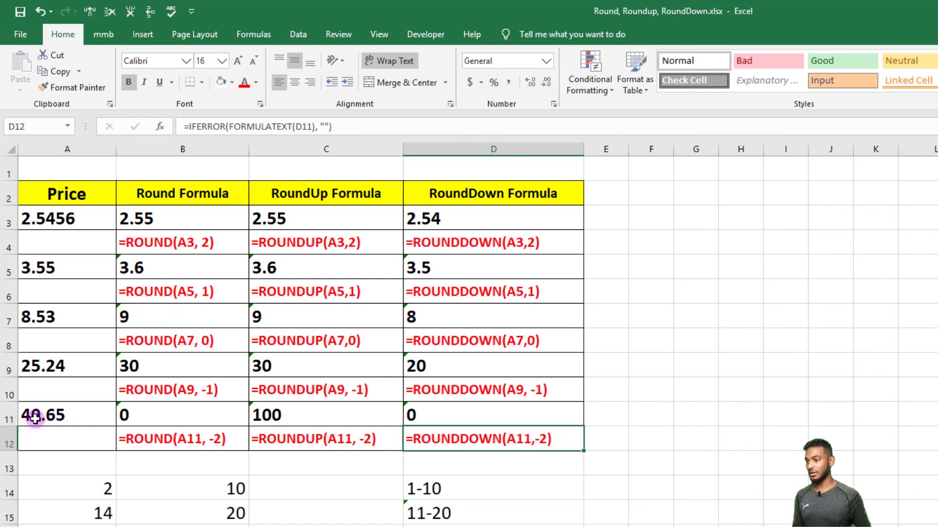
Change the last price to 104.65 and check its 100, 200, 100 results
click(39, 420)
drag(39, 420, 8, 418)
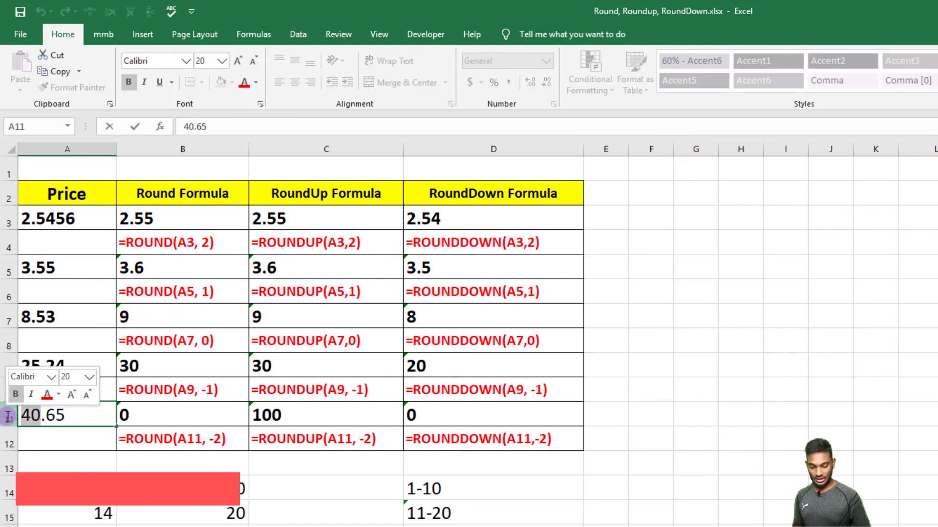
text(104)
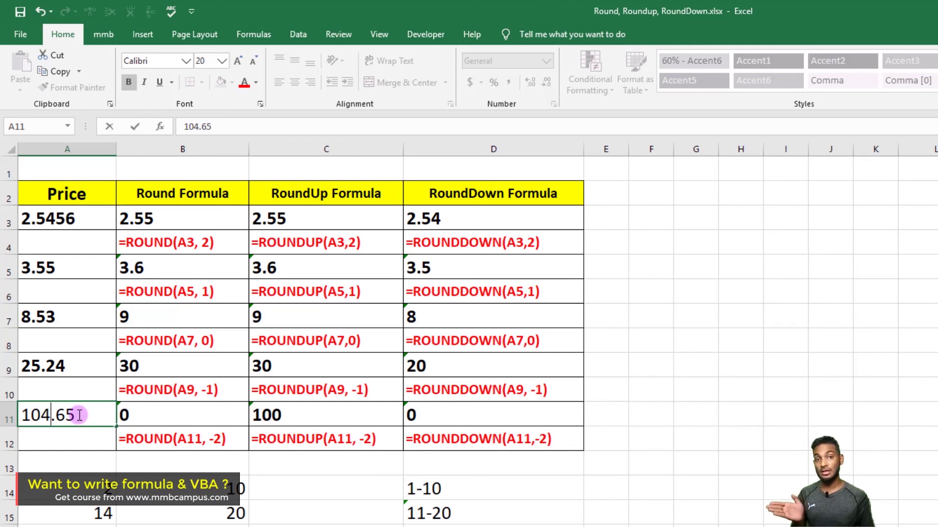
click(174, 413)
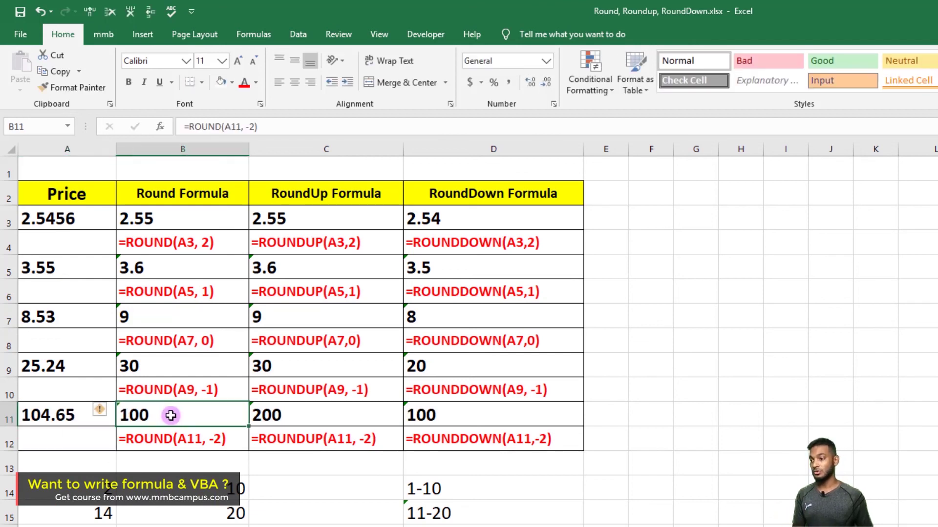
click(453, 417)
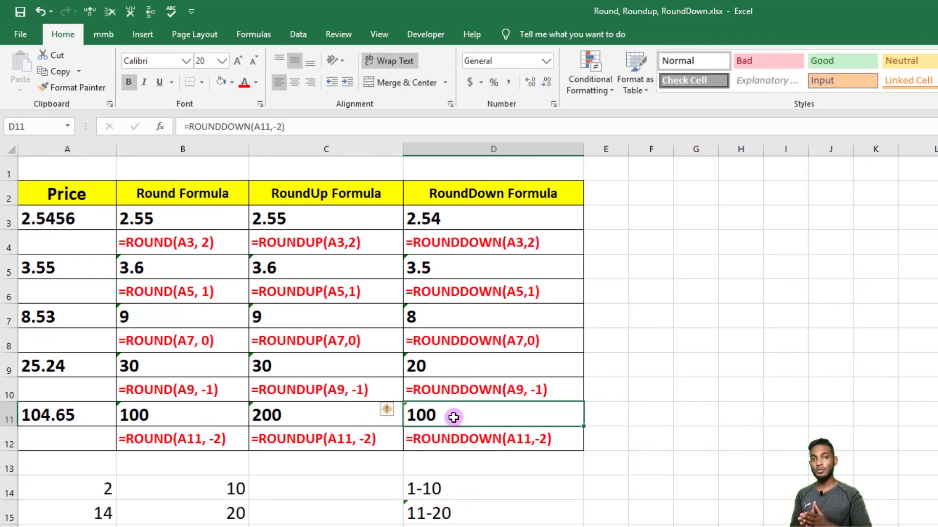